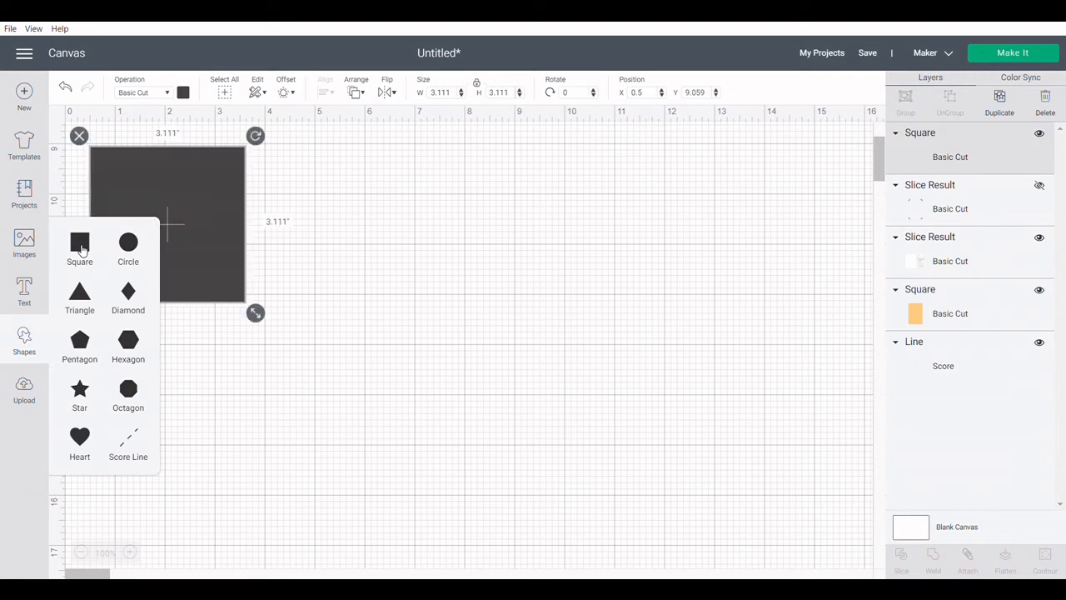
Add another square, two triangles and two circles to the canvas.
{"action": "left_click", "coordinate": [81, 248]}
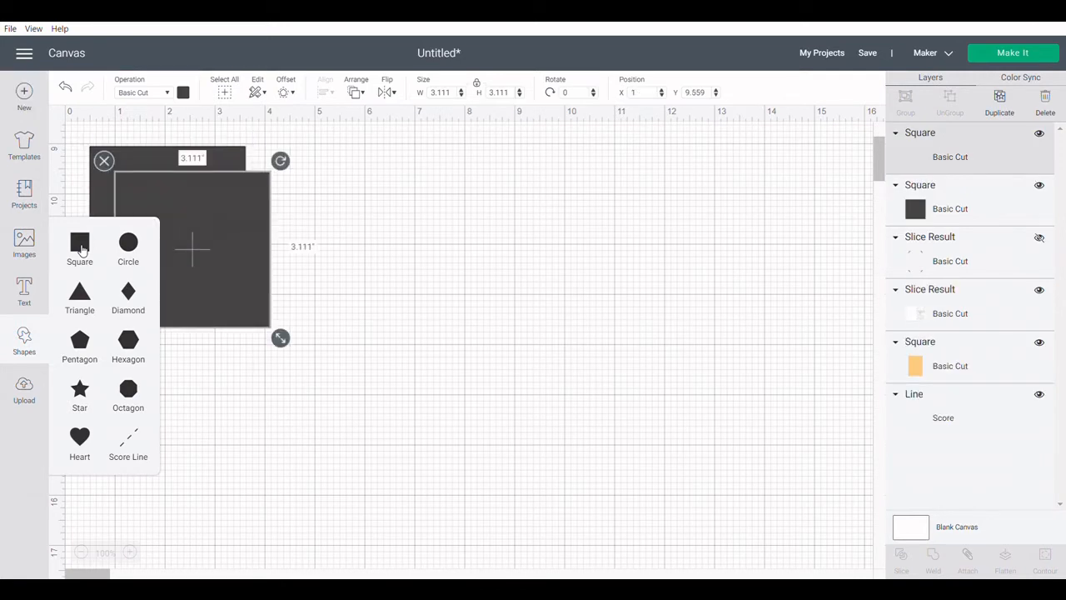
{"action": "left_click", "coordinate": [81, 293]}
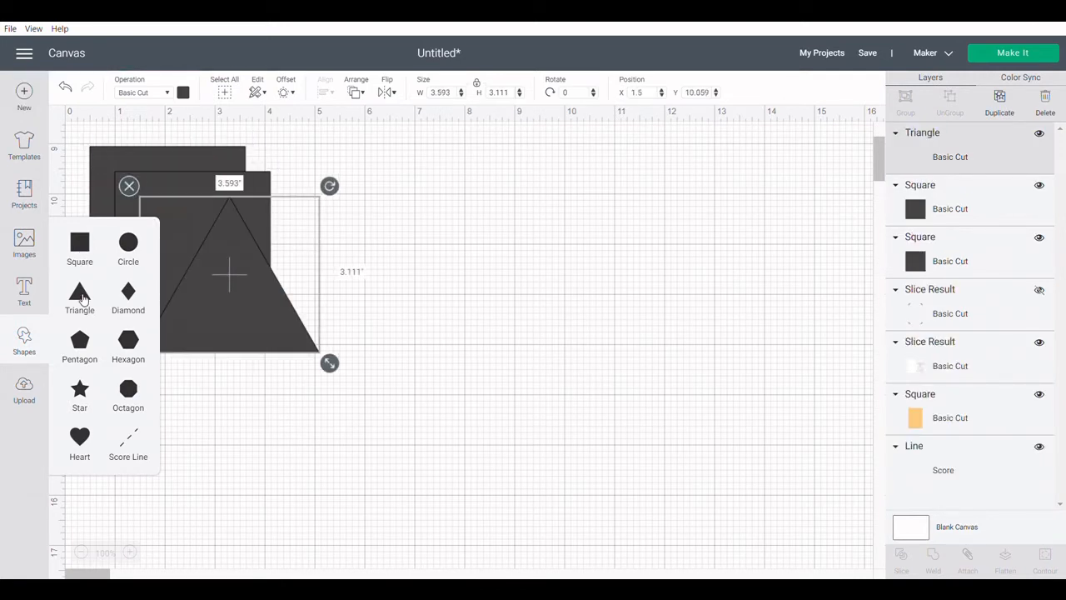
{"action": "left_click", "coordinate": [80, 293]}
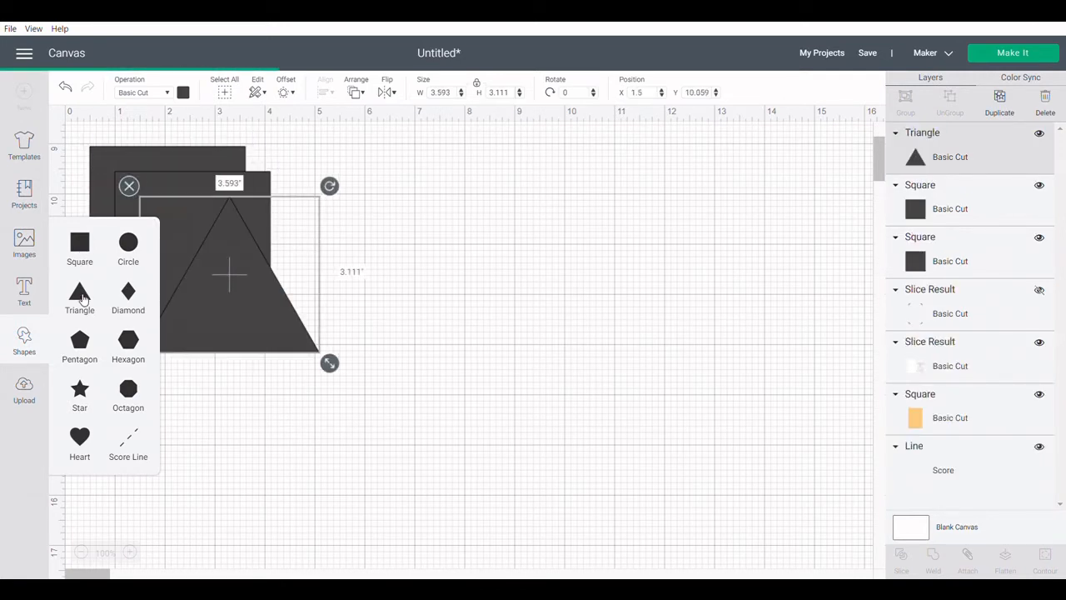
{"action": "left_click", "coordinate": [129, 243]}
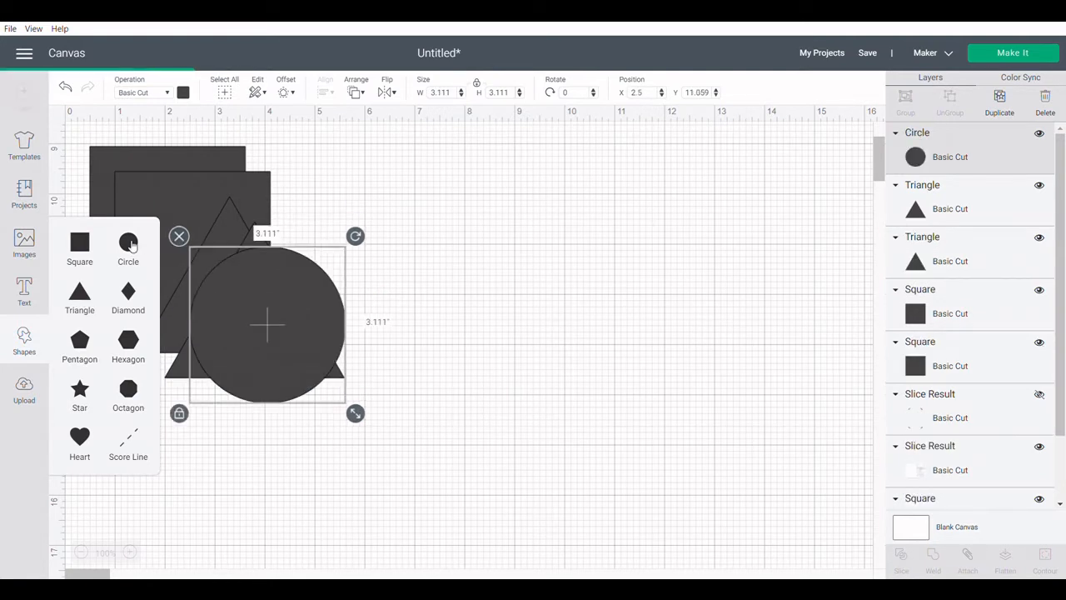
{"action": "left_click", "coordinate": [130, 243]}
{"action": "left_click", "coordinate": [477, 237]}
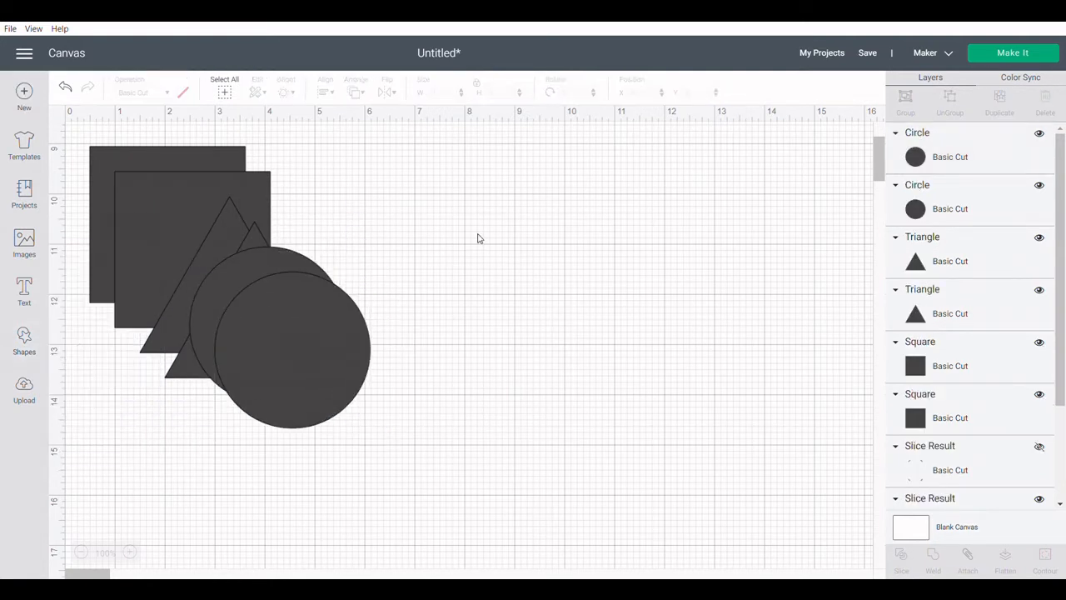
Move the back square to the empty area beside the other shapes and rotate it 45 degrees.
{"action": "left_click_drag", "start_coordinate": [172, 160], "coordinate": [594, 204]}
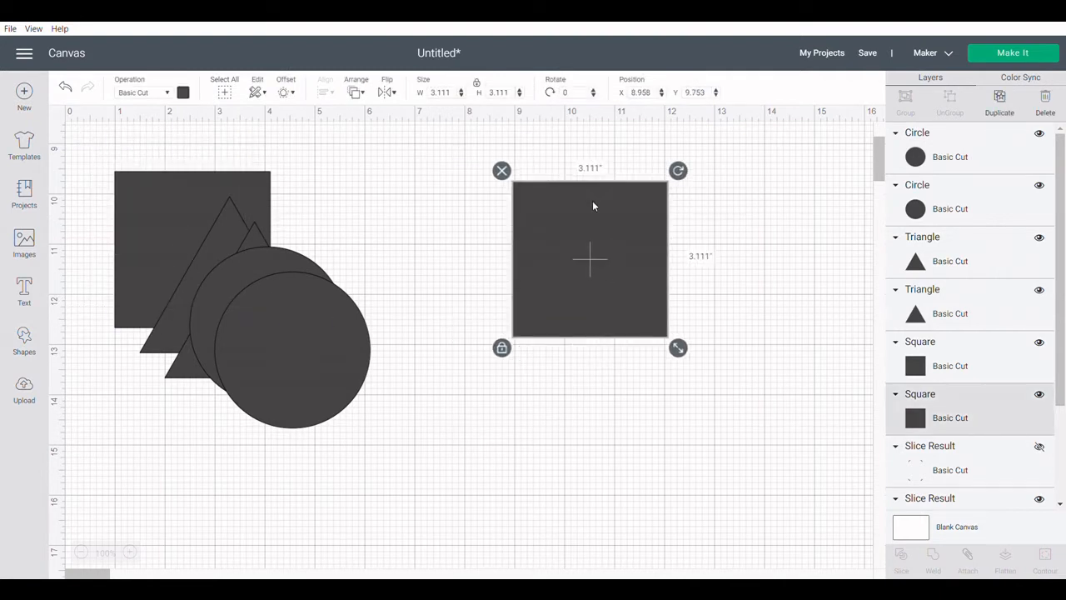
{"action": "left_click", "coordinate": [563, 93]}
{"action": "type", "text": "45"}
{"action": "key", "text": "Return"}
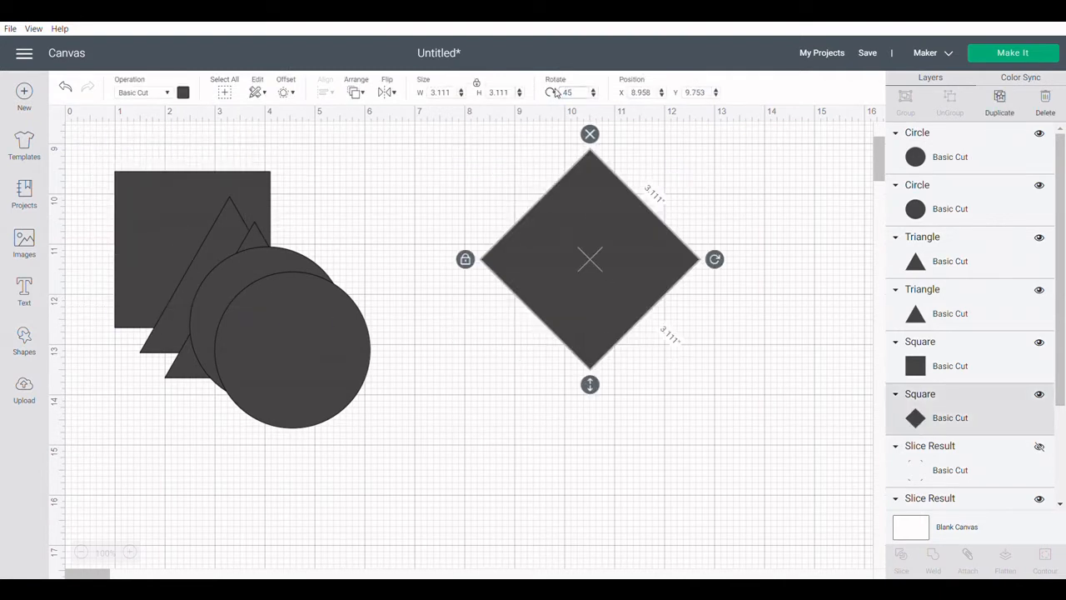
Unlock the rotated square's proportions and stretch it into a flat diamond about 6.19 by 1.82 inches.
{"action": "left_click", "coordinate": [477, 84]}
{"action": "left_click_drag", "start_coordinate": [710, 380], "coordinate": [801, 251]}
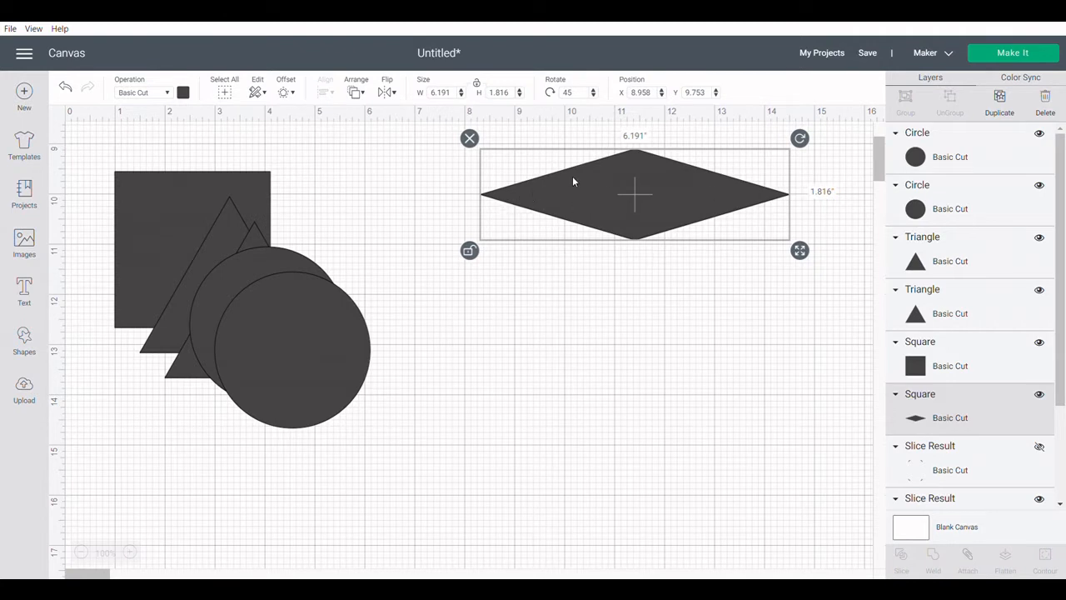
{"action": "left_click", "coordinate": [590, 340]}
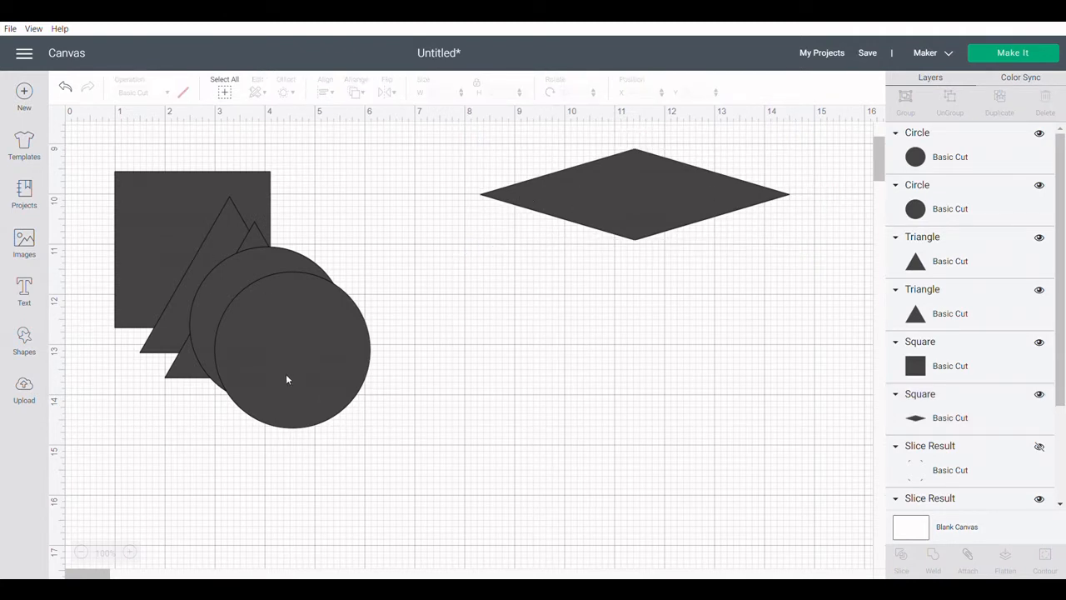
Move the remaining square below the diamond and set its size to 2 by 2 inches.
{"action": "left_click_drag", "start_coordinate": [159, 223], "coordinate": [210, 282]}
{"action": "left_click_drag", "start_coordinate": [150, 198], "coordinate": [614, 315]}
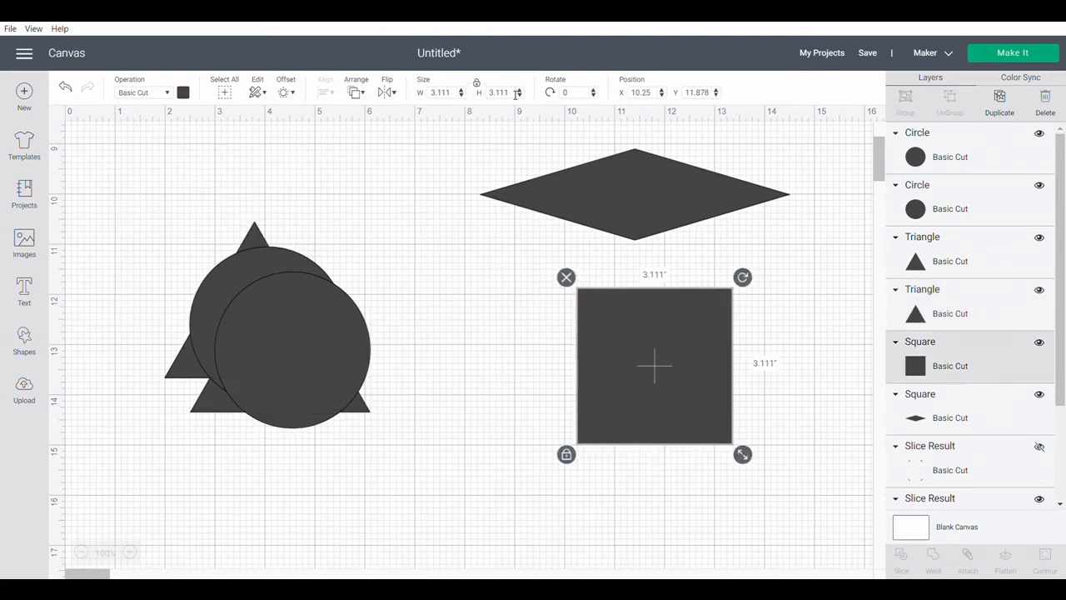
{"action": "left_click_drag", "start_coordinate": [515, 93], "coordinate": [481, 96]}
{"action": "type", "text": "2"}
{"action": "key", "text": "Return"}
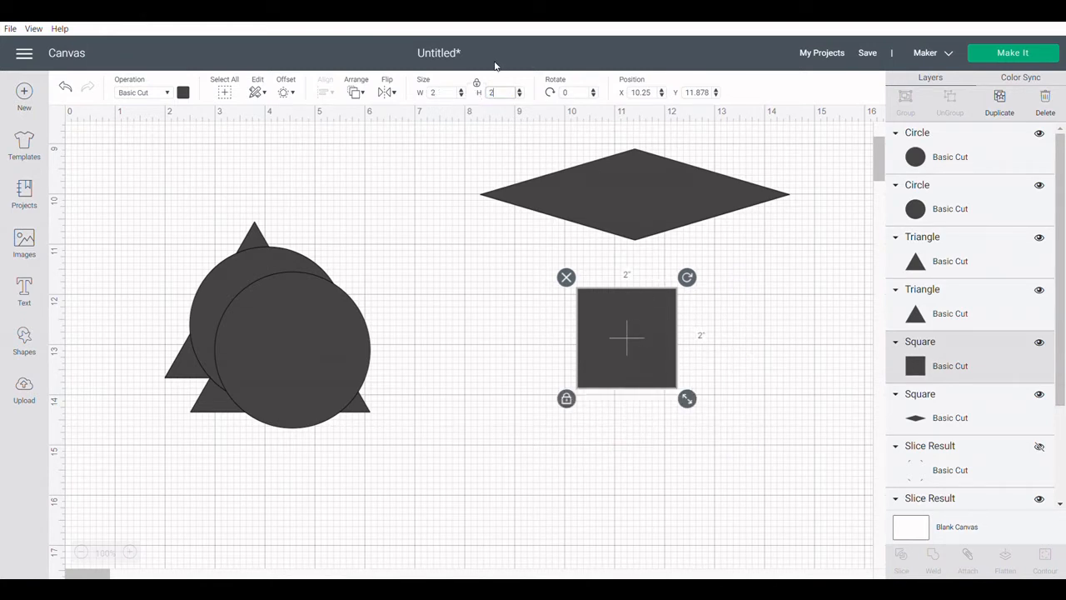
Unlock the square's proportions, reshape it to about 2.94 by 1.72 inches, and overlap it with the diamond's lower half.
{"action": "left_click", "coordinate": [476, 84]}
{"action": "left_click_drag", "start_coordinate": [686, 398], "coordinate": [737, 390]}
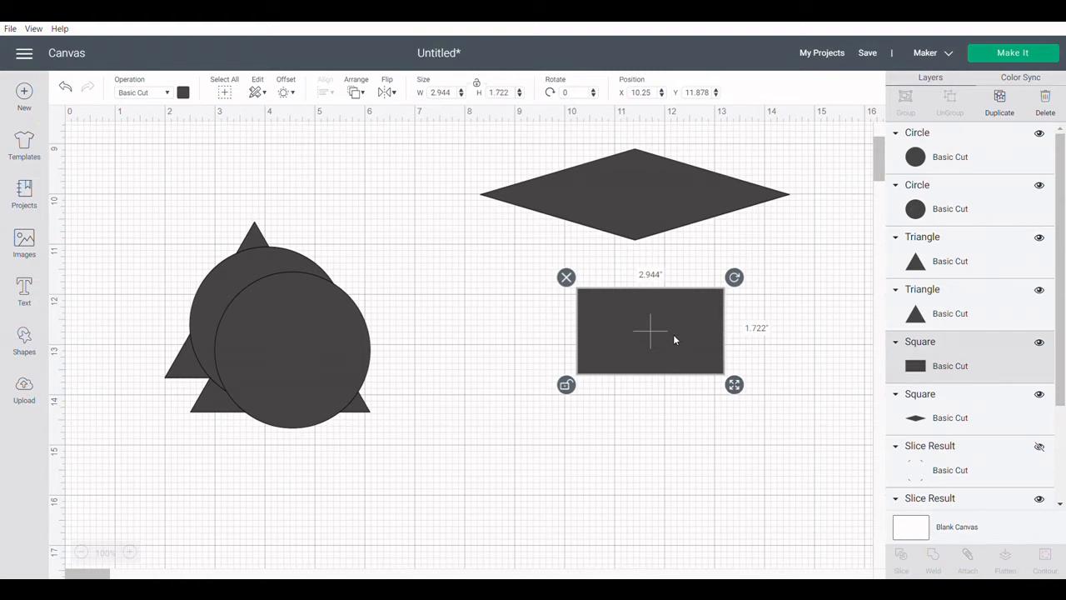
{"action": "left_click_drag", "start_coordinate": [675, 340], "coordinate": [665, 263]}
{"action": "left_click", "coordinate": [774, 292]}
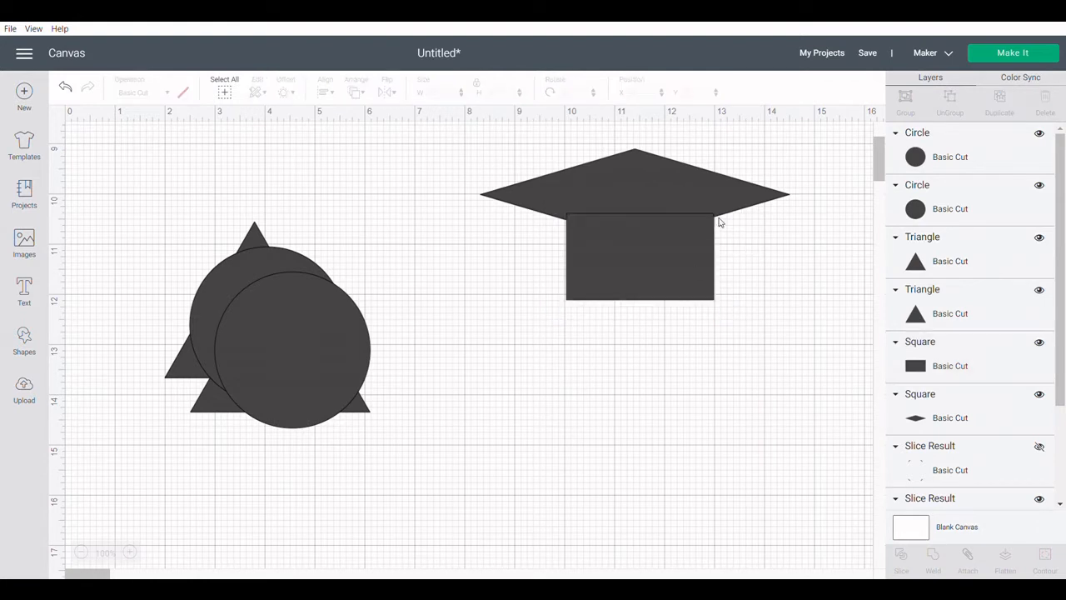
{"action": "mouse_move", "coordinate": [571, 219]}
{"action": "left_mouse_down"}
{"action": "mouse_move", "coordinate": [585, 253]}
{"action": "mouse_move", "coordinate": [582, 231]}
{"action": "left_mouse_up"}
{"action": "left_click", "coordinate": [573, 405]}
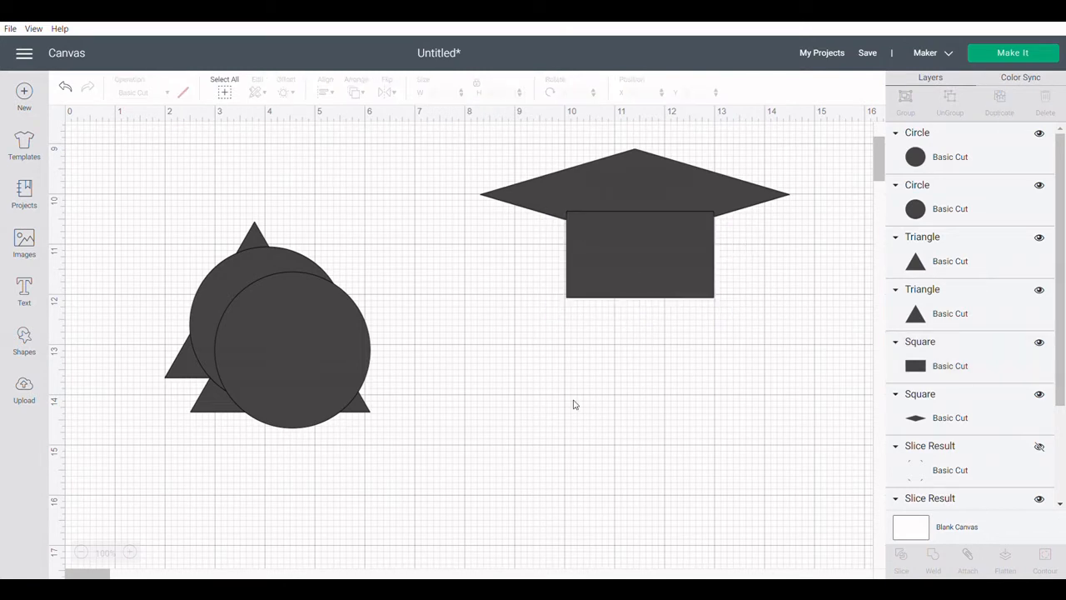
Reshape the front circle into an oval about 3.58 by 2.54 inches, overlapping the bottom of the rectangle.
{"action": "left_click", "coordinate": [624, 279]}
{"action": "left_click", "coordinate": [444, 449]}
{"action": "left_click_drag", "start_coordinate": [356, 358], "coordinate": [709, 396]}
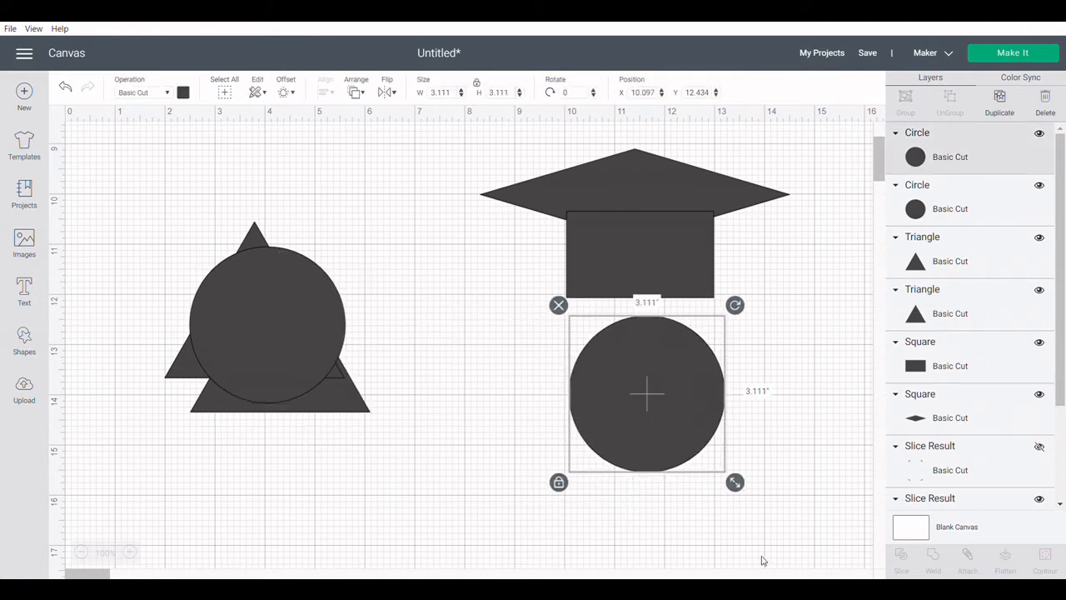
{"action": "left_click", "coordinate": [477, 82]}
{"action": "left_click_drag", "start_coordinate": [735, 481], "coordinate": [758, 454]}
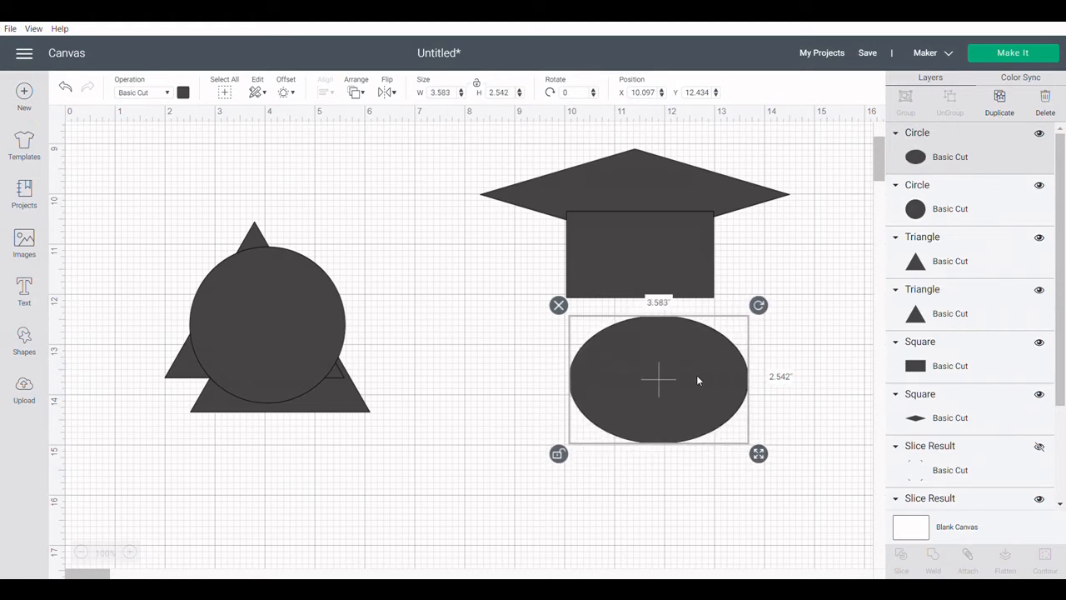
{"action": "left_click_drag", "start_coordinate": [696, 374], "coordinate": [679, 326]}
Nudge the diamond slightly down and slice the rectangle with the overlapping oval.
{"action": "left_click", "coordinate": [881, 345]}
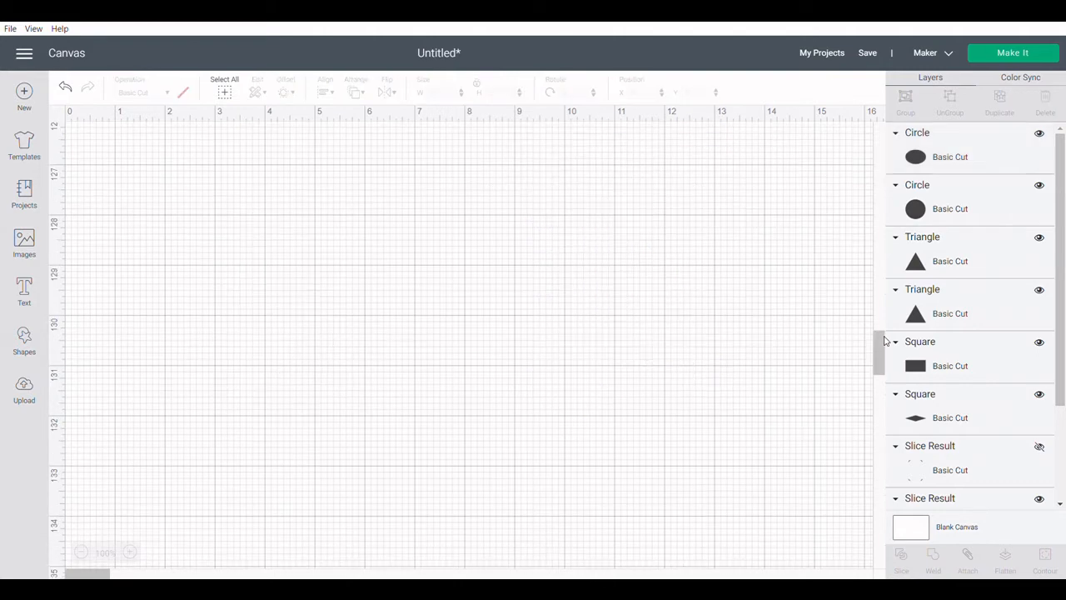
{"action": "scroll", "coordinate": [330, 415], "scroll_direction": "up", "scroll_amount": 20}
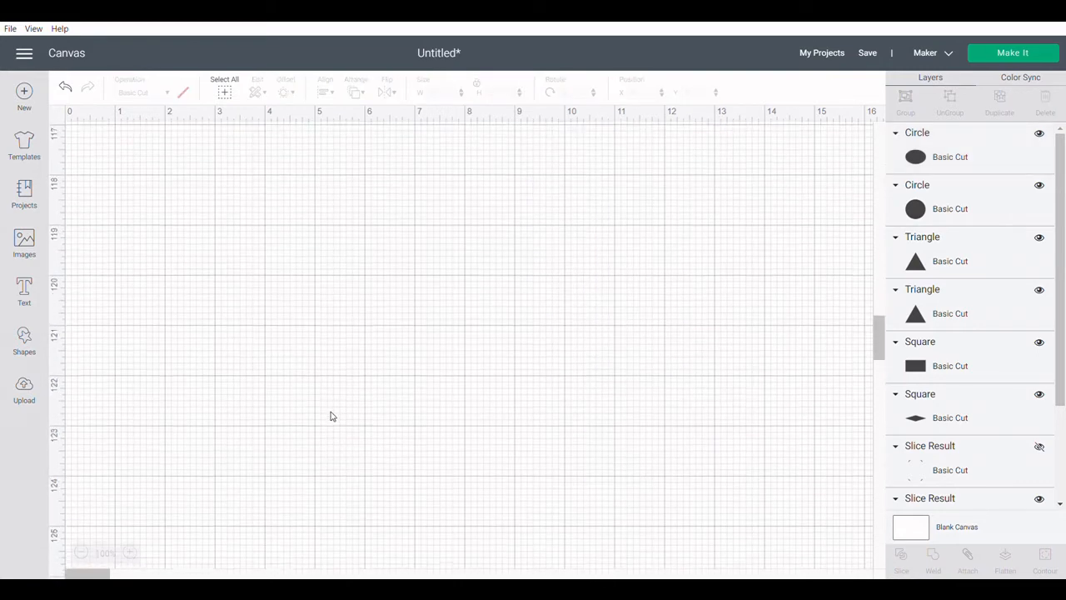
{"action": "scroll", "coordinate": [330, 416], "scroll_direction": "up", "scroll_amount": 15}
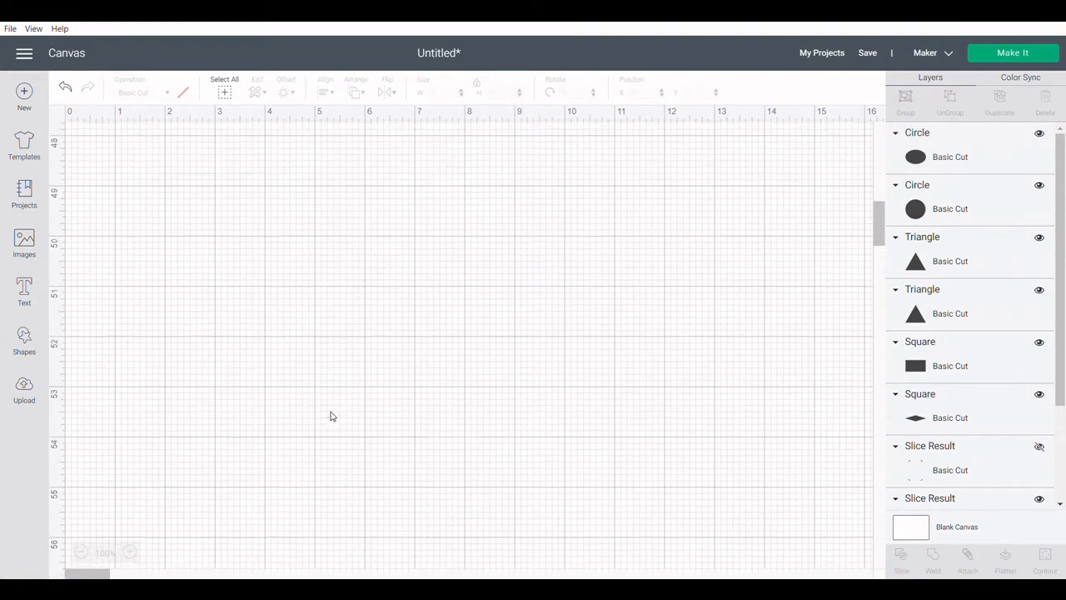
{"action": "scroll", "coordinate": [330, 417], "scroll_direction": "up", "scroll_amount": 3}
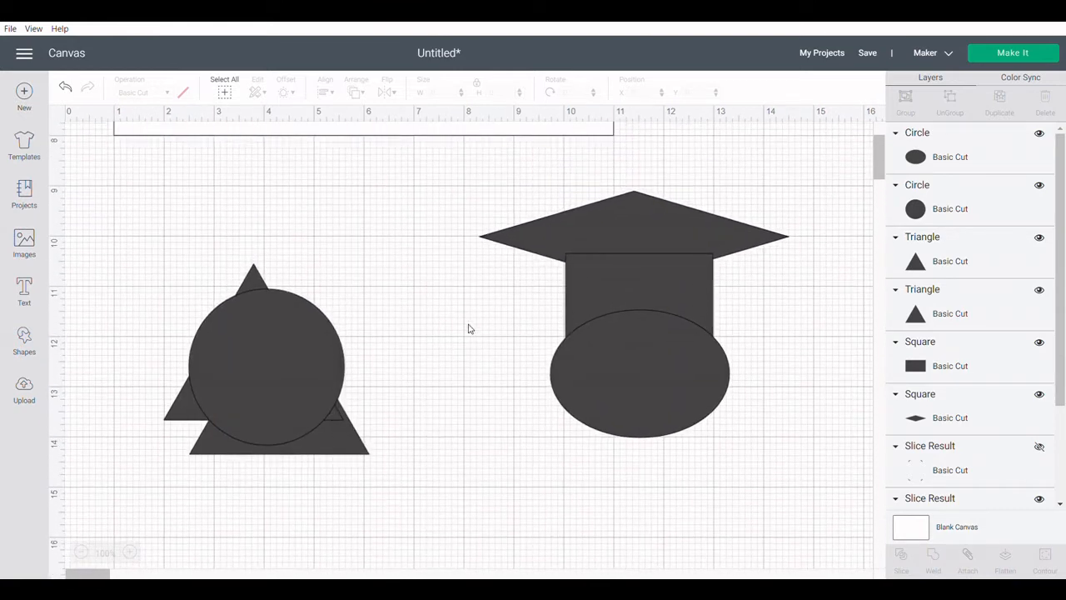
{"action": "mouse_move", "coordinate": [509, 312]}
{"action": "left_mouse_down"}
{"action": "mouse_move", "coordinate": [692, 339]}
{"action": "mouse_move", "coordinate": [508, 319]}
{"action": "left_mouse_up"}
{"action": "left_click", "coordinate": [592, 398]}
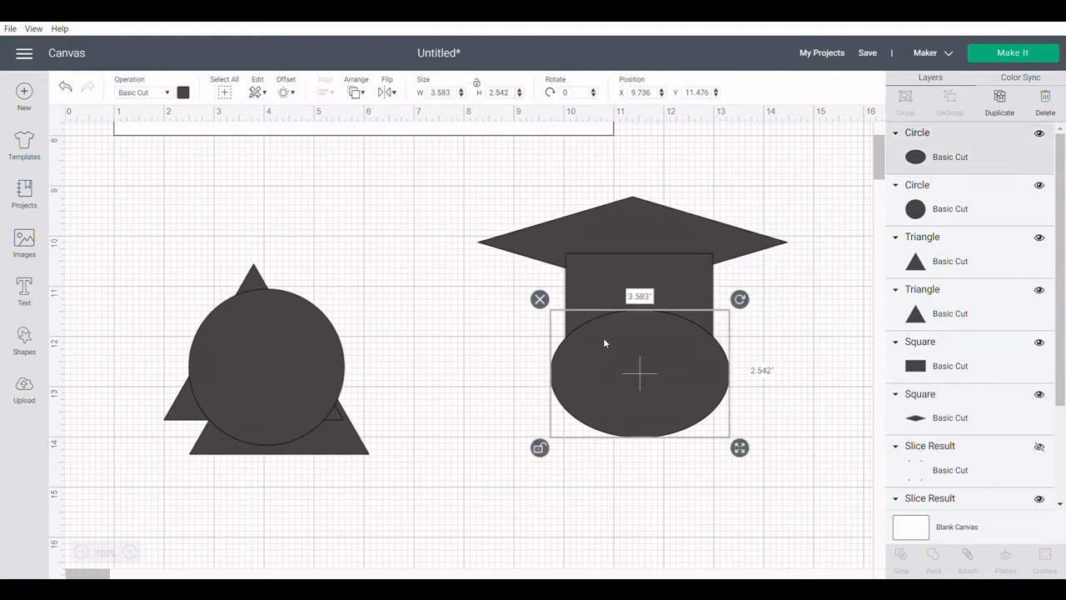
{"action": "left_click", "coordinate": [926, 371], "text": "shift"}
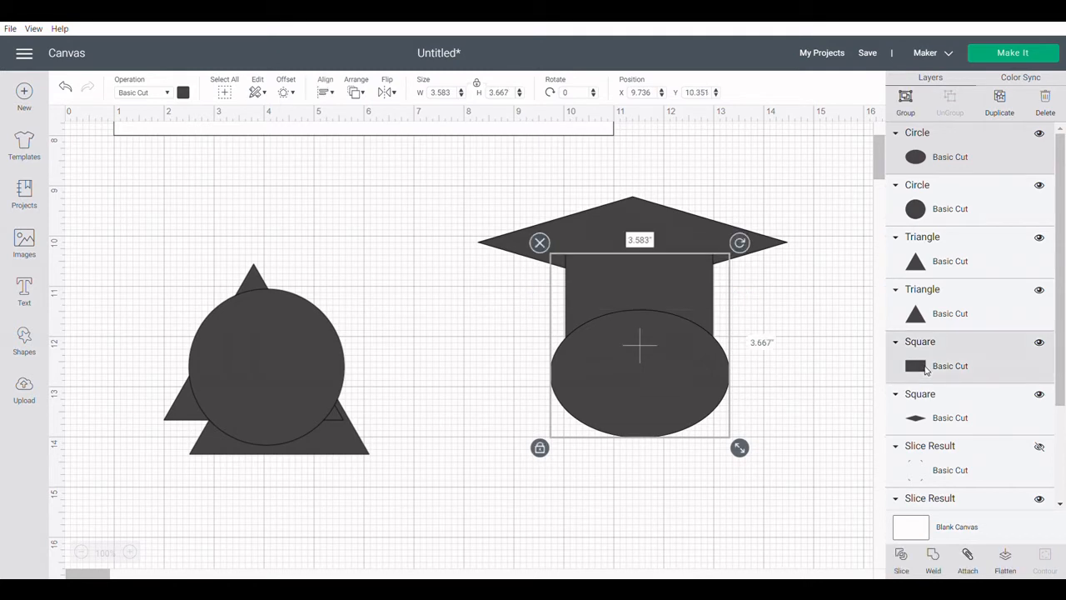
{"action": "left_click", "coordinate": [906, 569]}
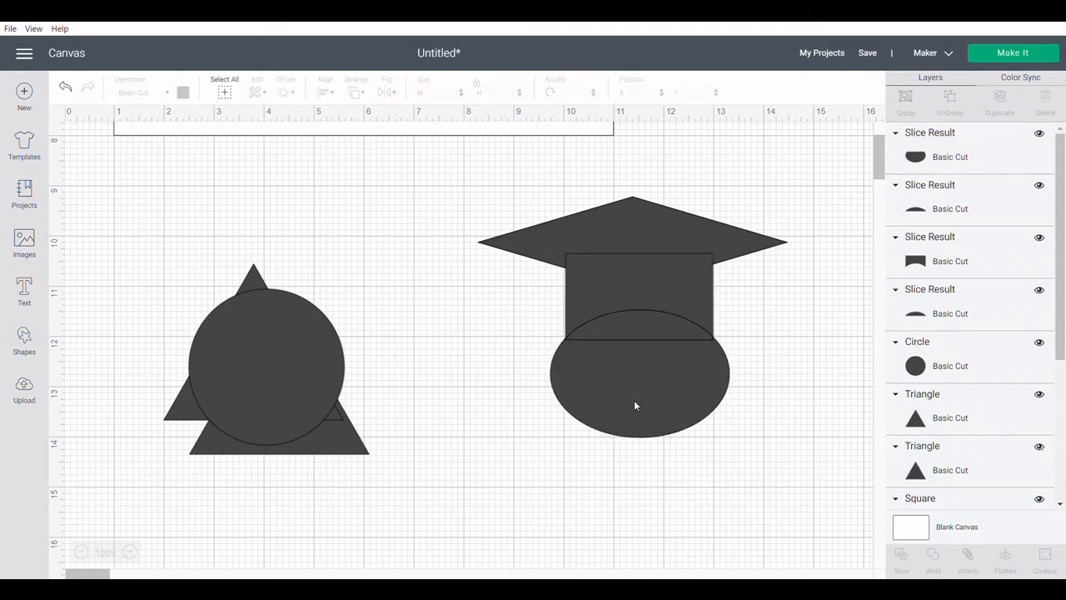
Move the leftover slice pieces away from the cap and delete them, placing the curved-bottom piece against the diamond.
{"action": "left_click_drag", "start_coordinate": [634, 405], "coordinate": [647, 525]}
{"action": "left_click_drag", "start_coordinate": [628, 338], "coordinate": [637, 515]}
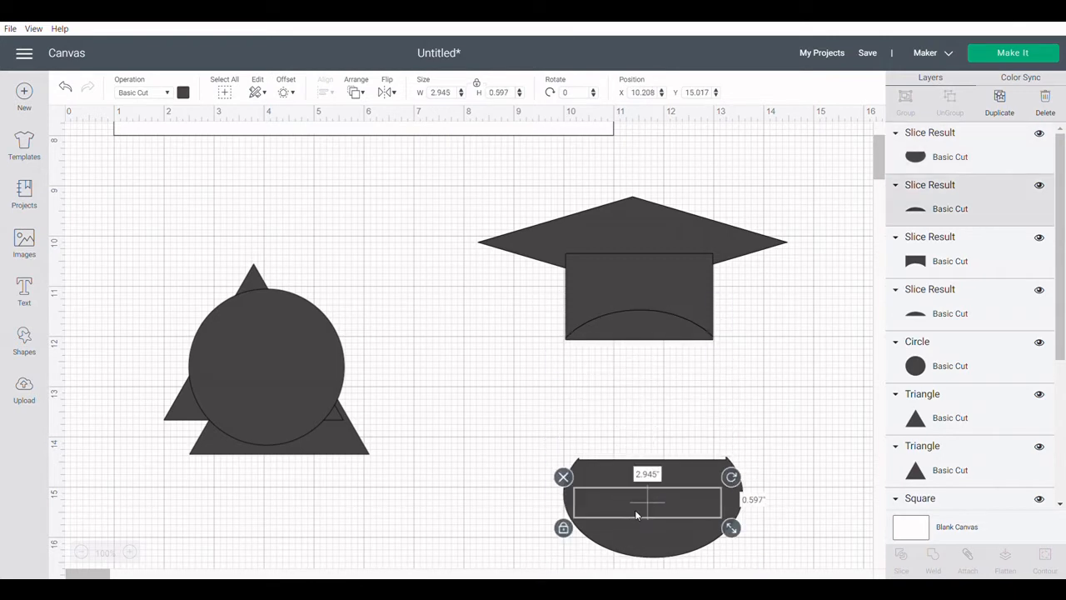
{"action": "left_click_drag", "start_coordinate": [631, 316], "coordinate": [638, 526]}
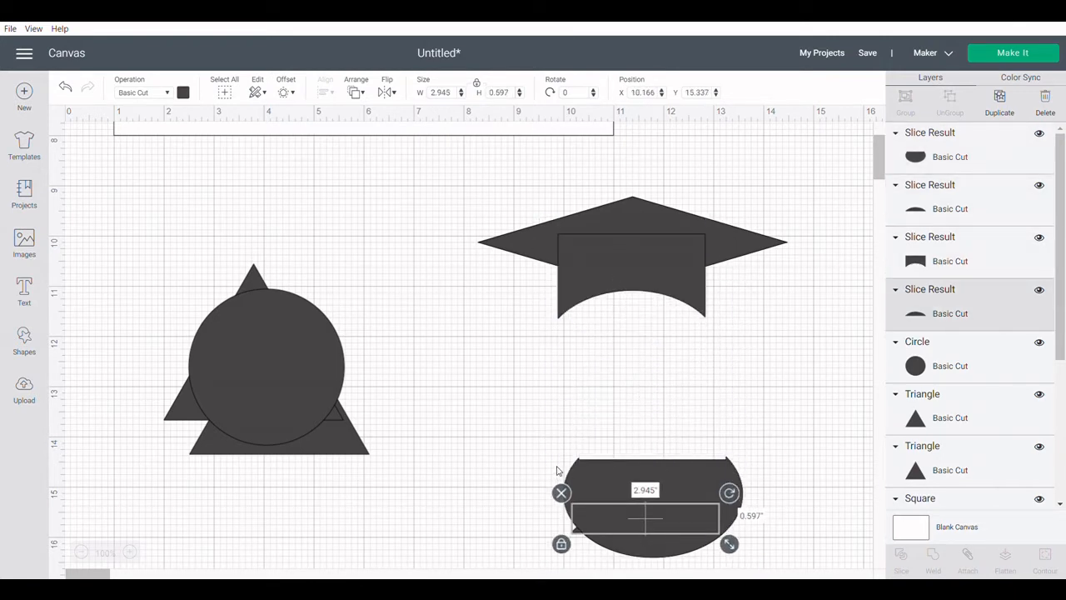
{"action": "mouse_move", "coordinate": [631, 290]}
{"action": "left_mouse_down"}
{"action": "mouse_move", "coordinate": [638, 297]}
{"action": "mouse_move", "coordinate": [635, 281]}
{"action": "mouse_move", "coordinate": [639, 288]}
{"action": "left_mouse_up"}
{"action": "left_click_drag", "start_coordinate": [560, 456], "coordinate": [735, 542]}
{"action": "key", "text": "Delete"}
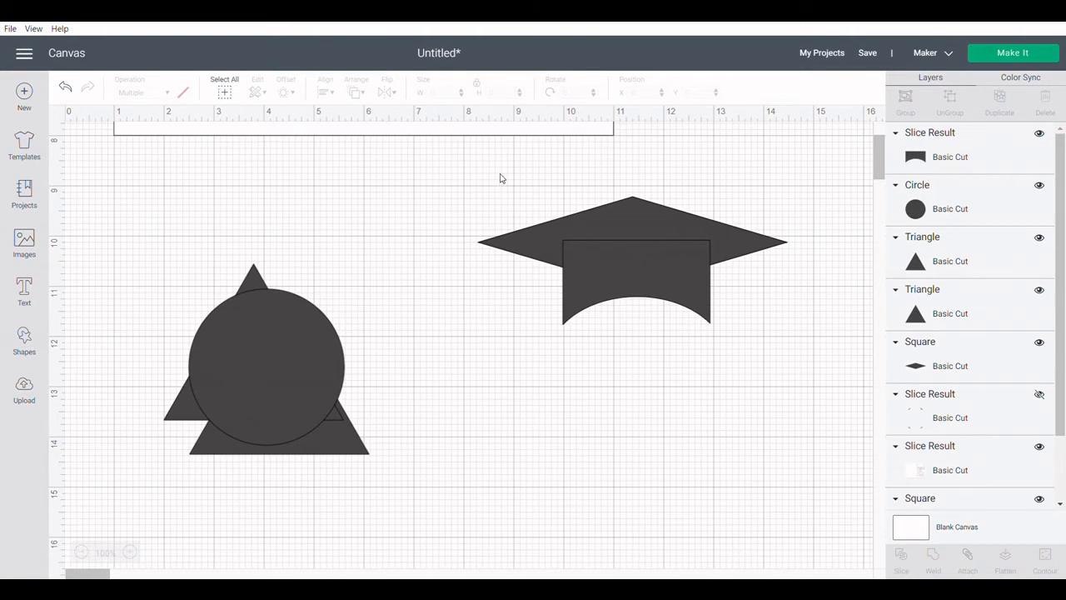
Center the diamond and curved-bottom piece horizontally and weld them into one graduation cap, placed nearer the other shapes.
{"action": "left_click_drag", "start_coordinate": [499, 174], "coordinate": [705, 311]}
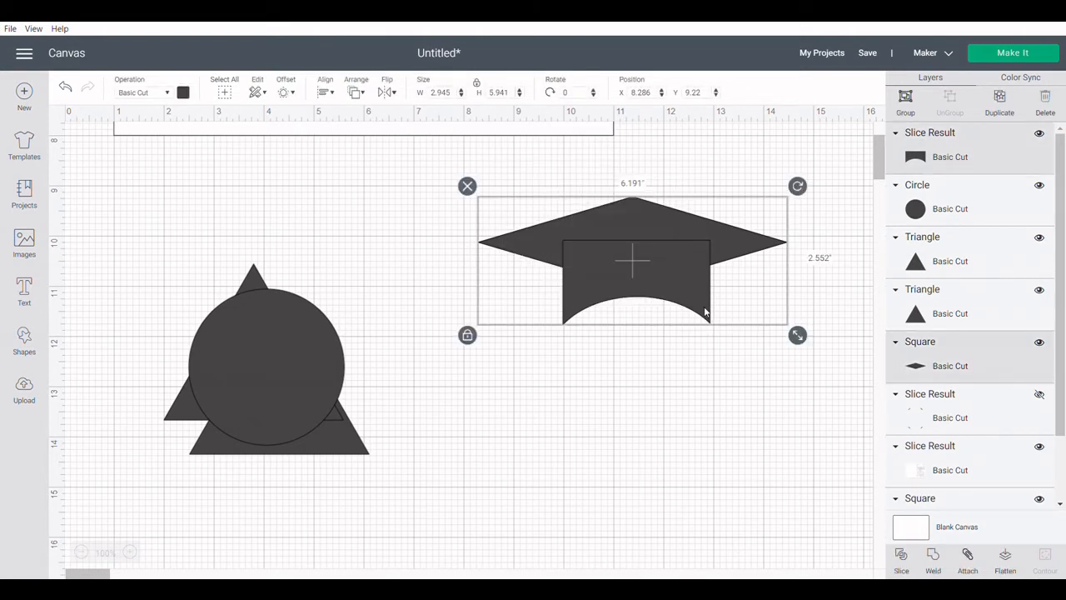
{"action": "left_click", "coordinate": [328, 92]}
{"action": "left_click", "coordinate": [348, 145]}
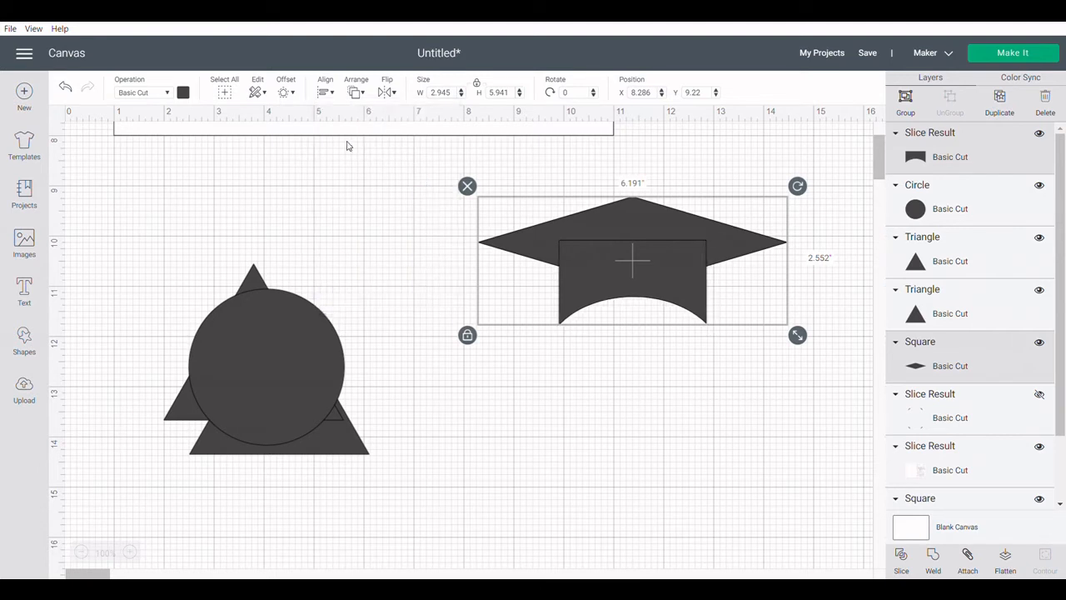
{"action": "left_click", "coordinate": [933, 556]}
{"action": "left_click_drag", "start_coordinate": [636, 237], "coordinate": [567, 238]}
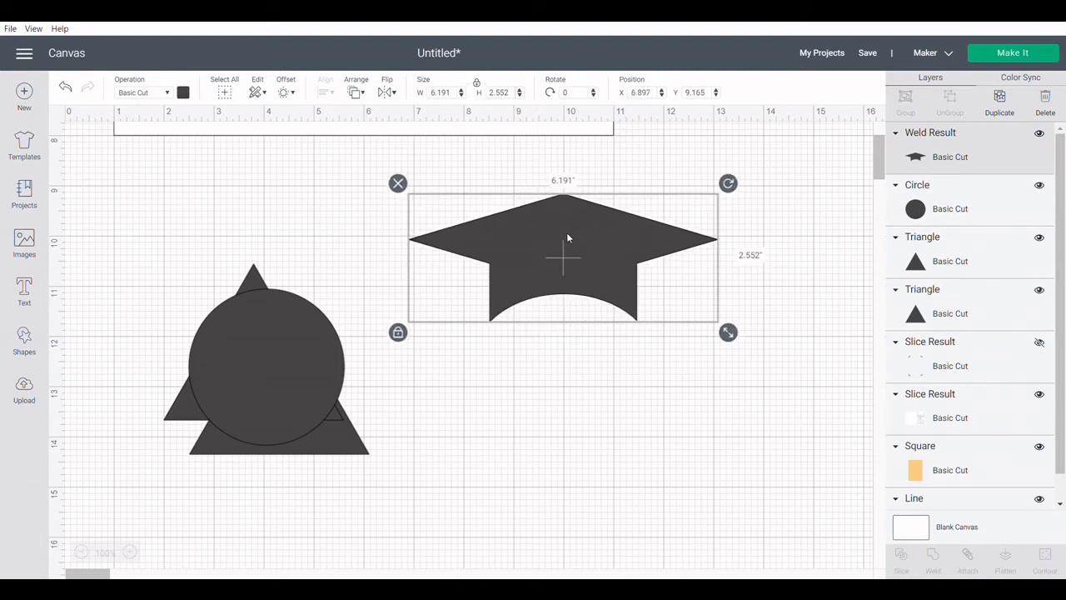
Move the circle off the triangles and place a new square below the cap's right corner.
{"action": "left_click_drag", "start_coordinate": [241, 328], "coordinate": [386, 399]}
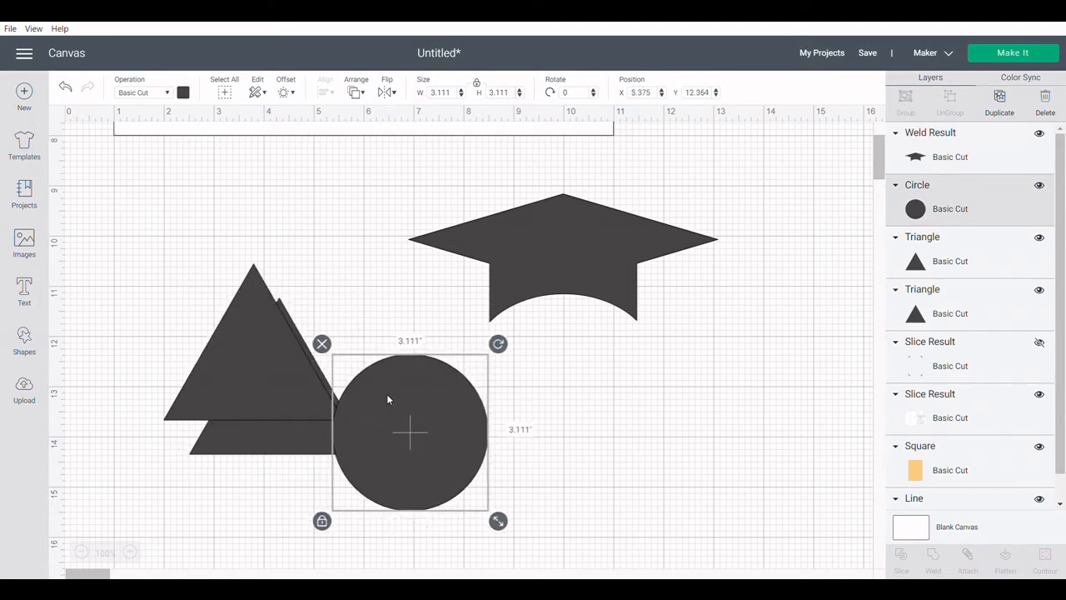
{"action": "left_click", "coordinate": [25, 337]}
{"action": "left_click", "coordinate": [80, 243]}
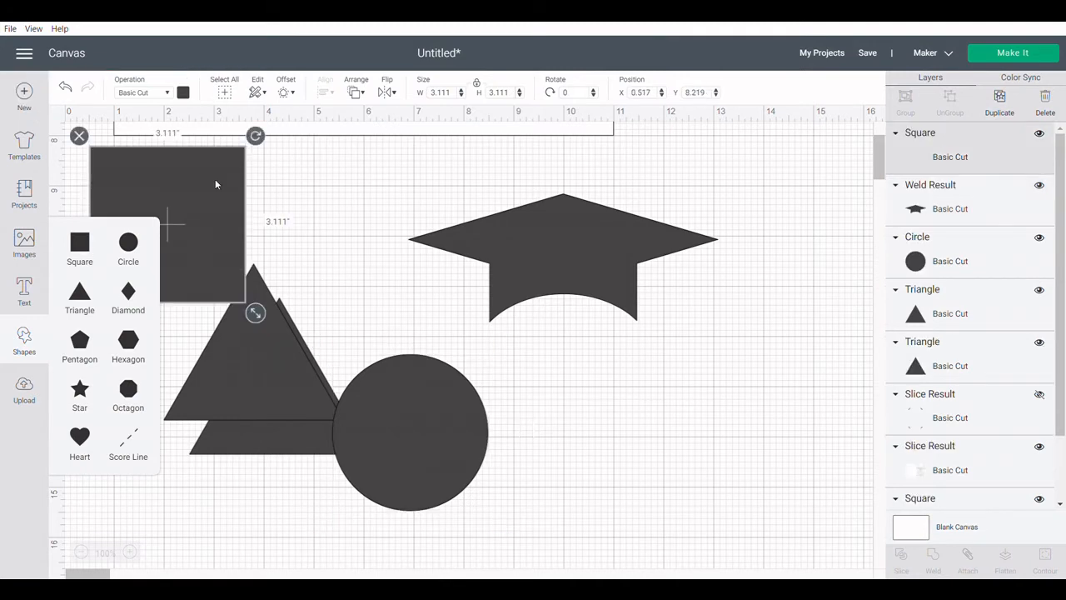
{"action": "left_click_drag", "start_coordinate": [214, 178], "coordinate": [792, 336]}
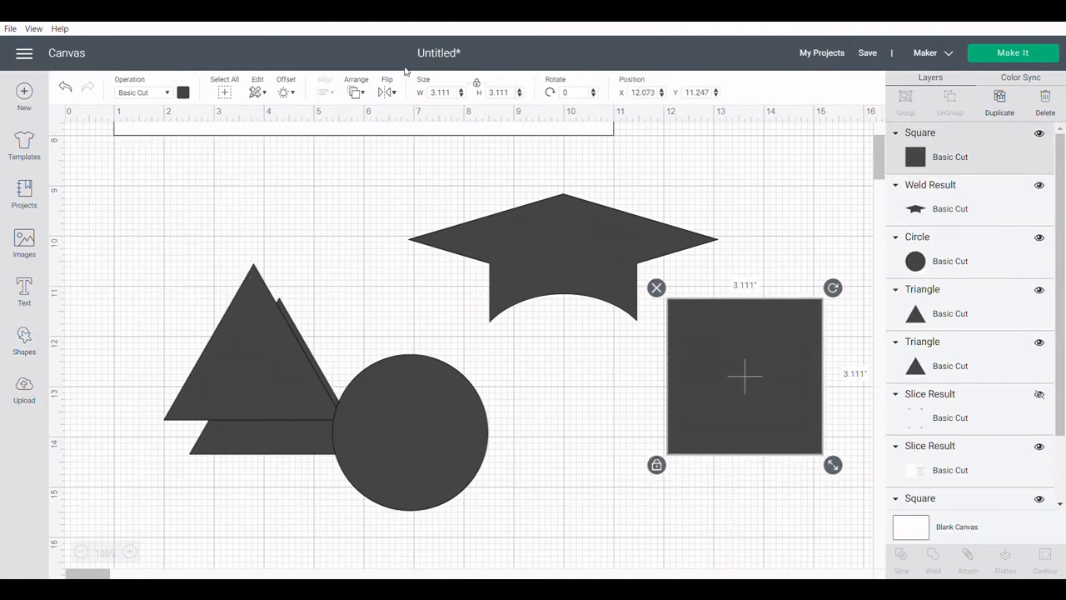
Reshape the new square into a thin strip about 0.125 by 0.78 inches and hang it from the cap's right corner.
{"action": "left_click", "coordinate": [478, 85]}
{"action": "left_click_drag", "start_coordinate": [833, 464], "coordinate": [683, 351]}
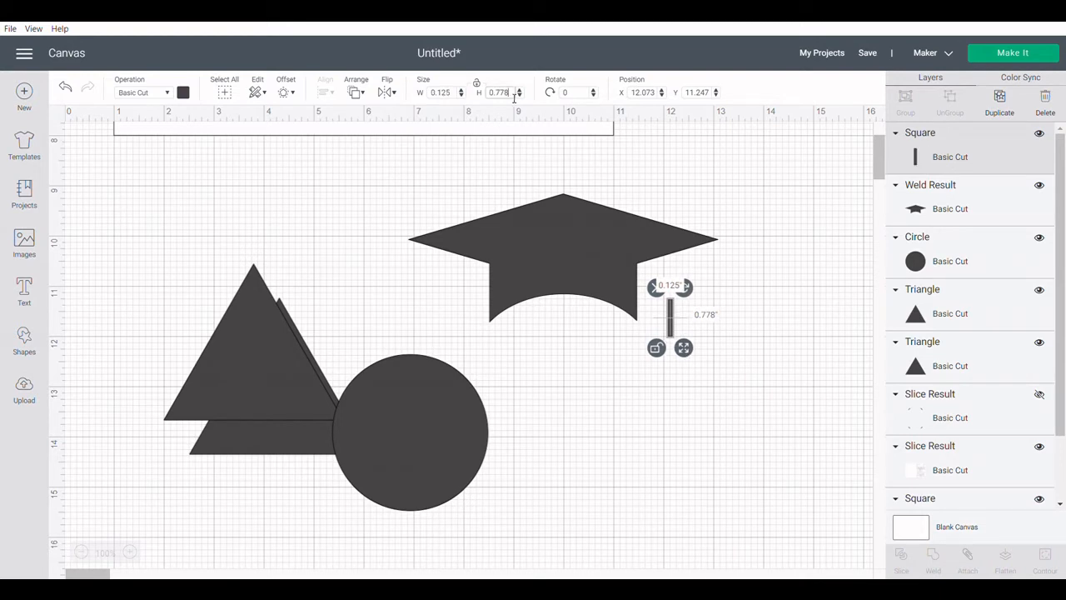
{"action": "left_click_drag", "start_coordinate": [511, 97], "coordinate": [507, 97]}
{"action": "type", "text": "5"}
{"action": "key", "text": "Return"}
{"action": "left_click", "coordinate": [778, 370]}
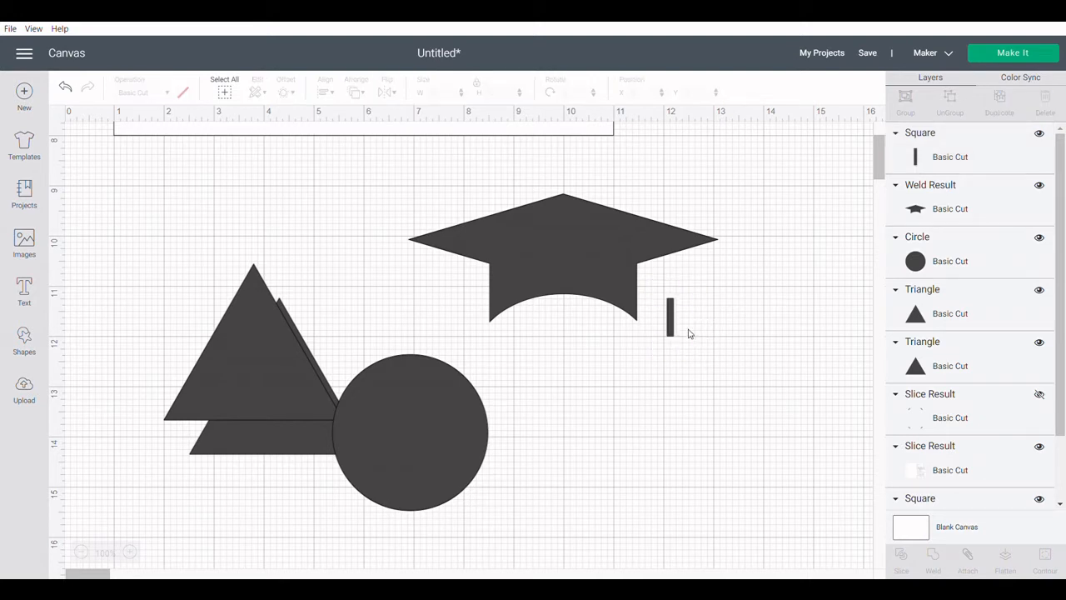
{"action": "left_click_drag", "start_coordinate": [674, 330], "coordinate": [683, 278]}
{"action": "left_click", "coordinate": [746, 317]}
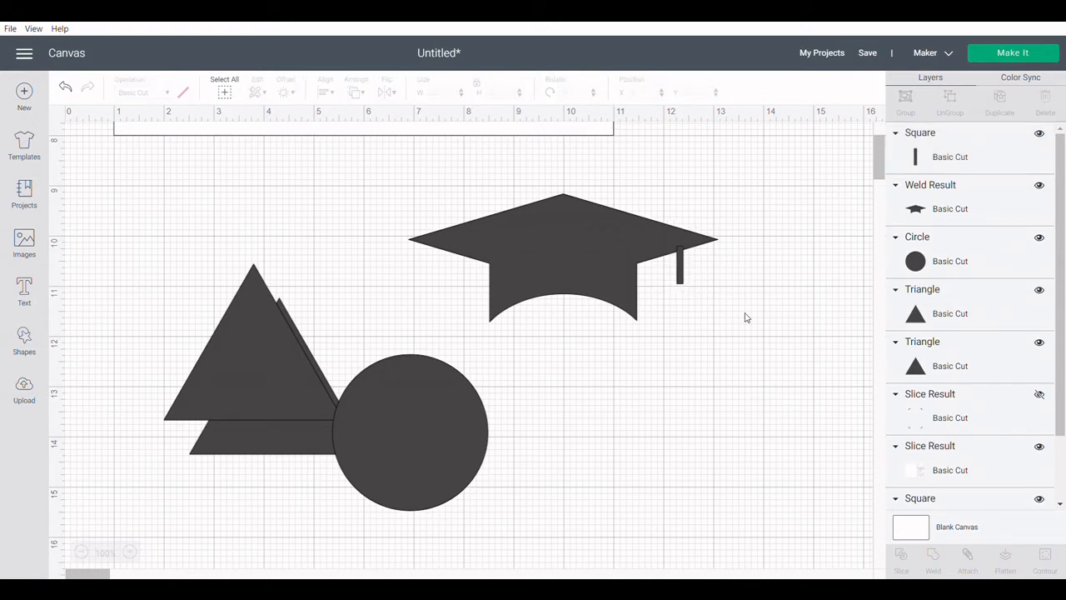
Shrink the circle to 0.2 inches wide and place it at the lower end of the thin strip.
{"action": "left_click", "coordinate": [411, 423]}
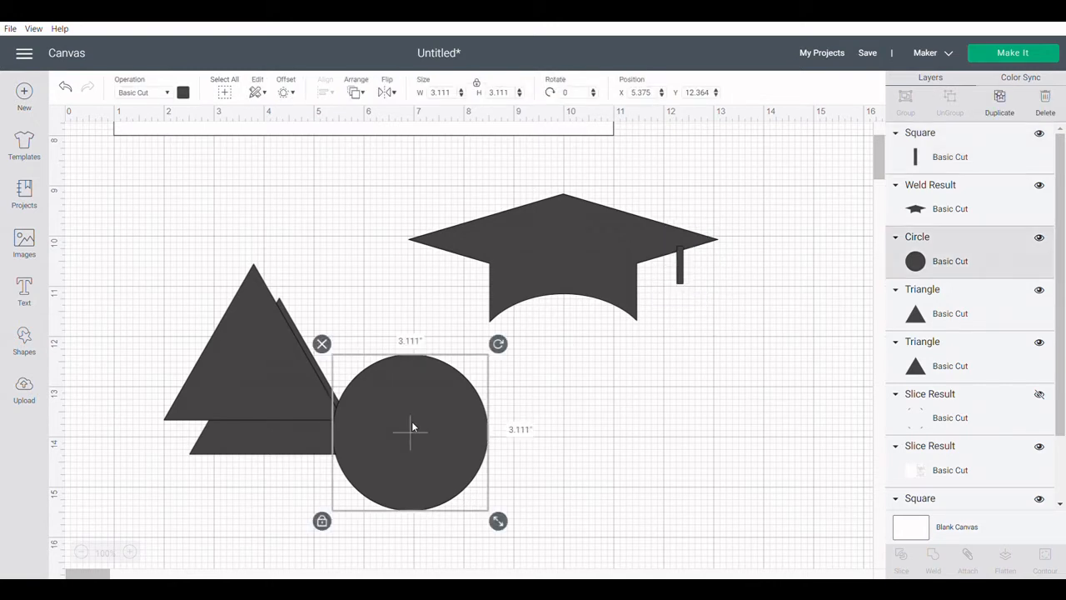
{"action": "left_click_drag", "start_coordinate": [498, 520], "coordinate": [417, 438]}
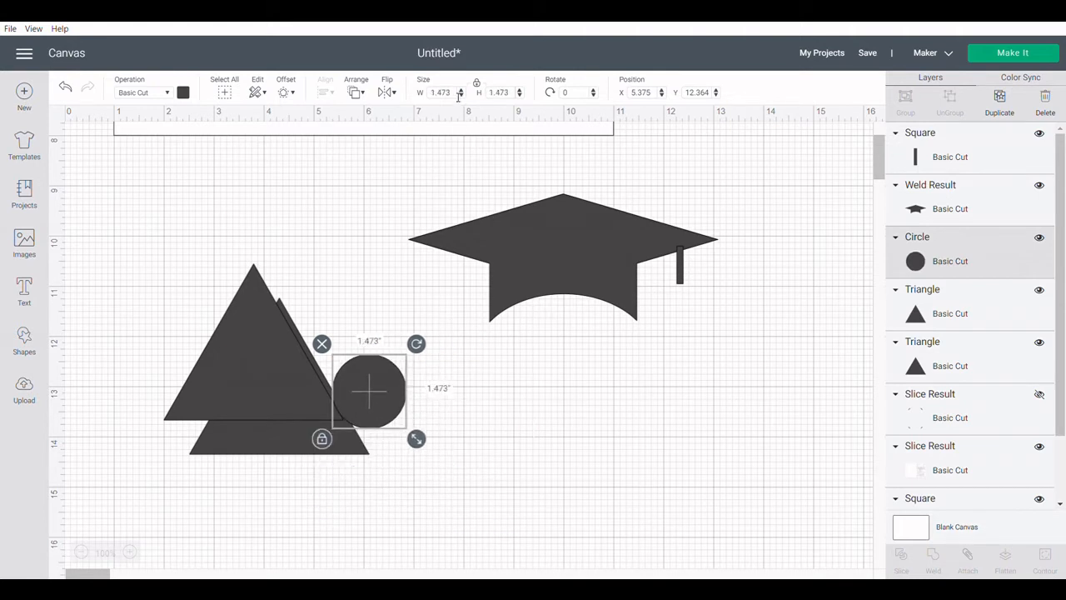
{"action": "right_click", "coordinate": [680, 279]}
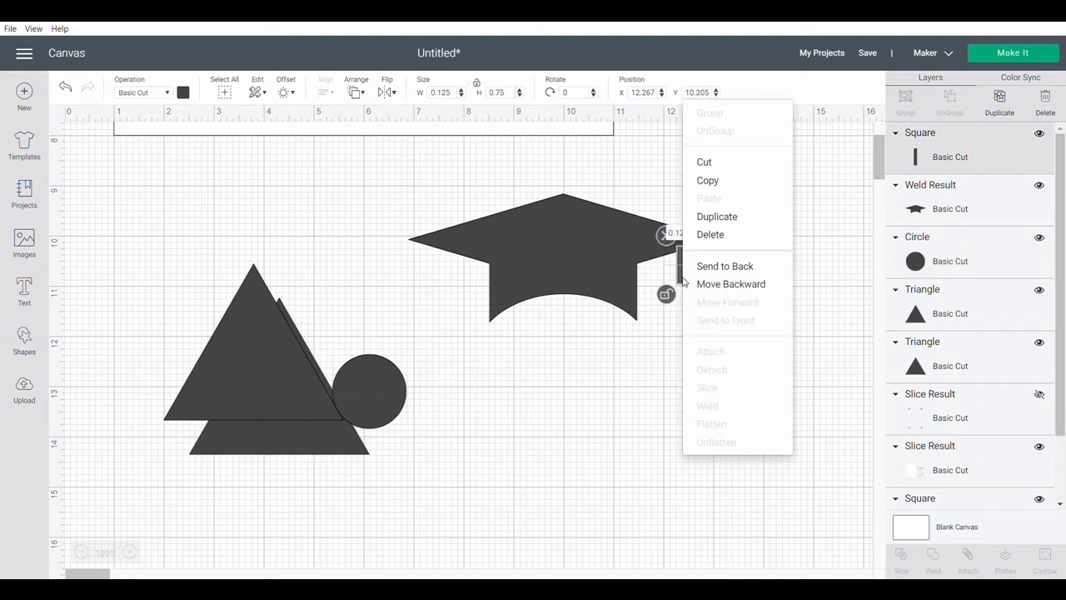
{"action": "right_click", "coordinate": [371, 403]}
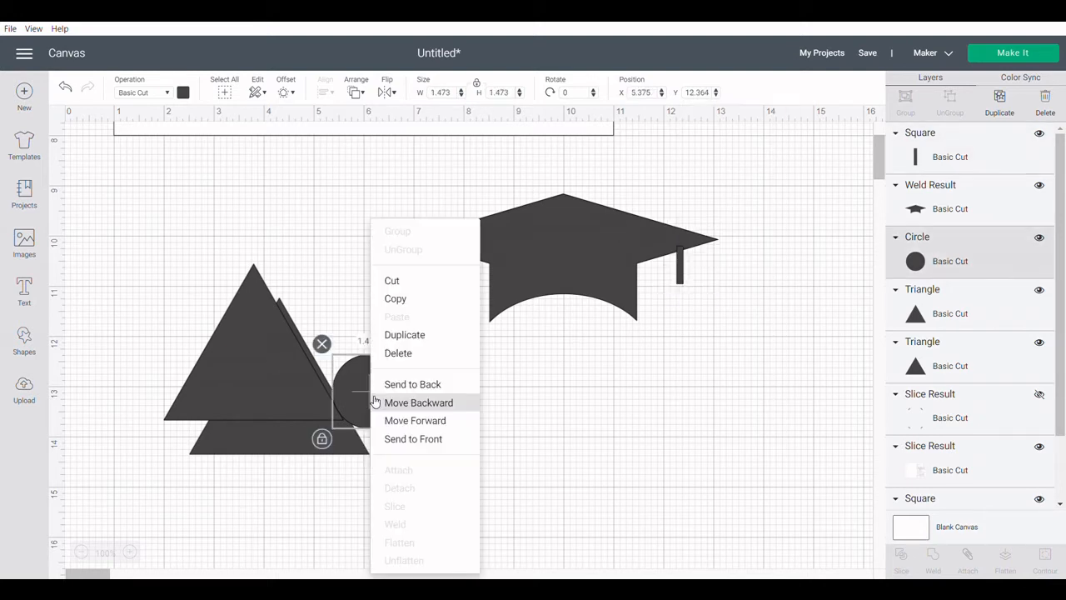
{"action": "left_click", "coordinate": [450, 93]}
{"action": "key", "text": "BackSpace"}
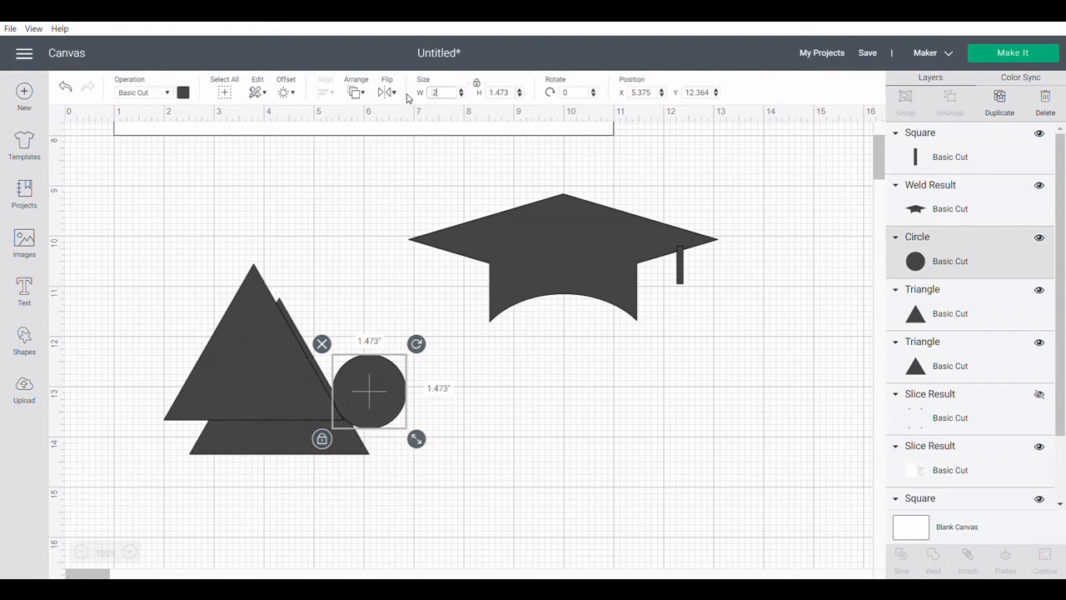
{"action": "key", "text": "Return"}
{"action": "left_click_drag", "start_coordinate": [343, 360], "coordinate": [679, 281]}
{"action": "right_click", "coordinate": [679, 282]}
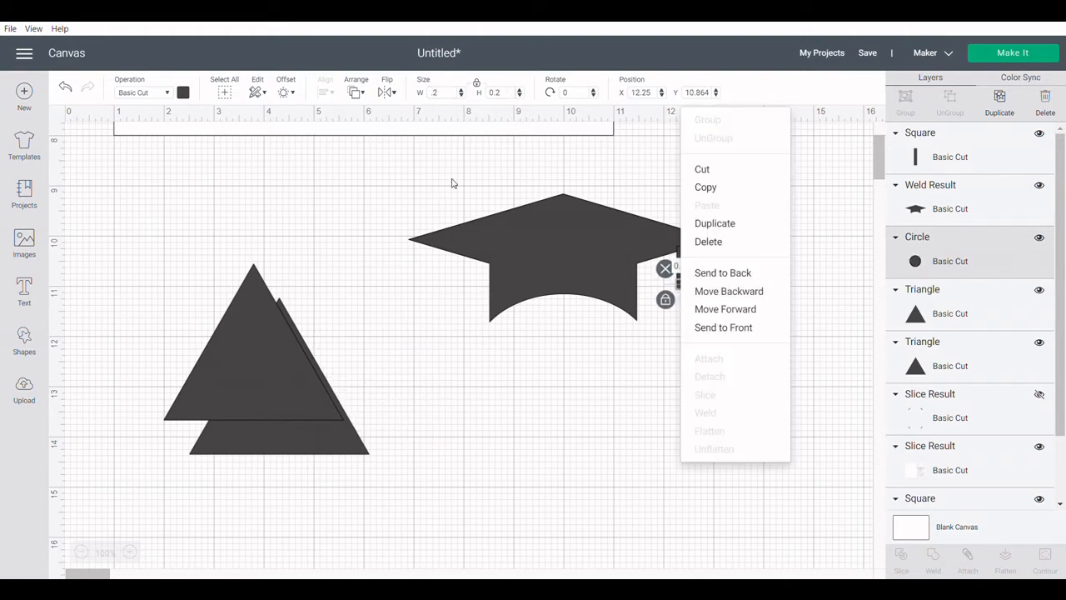
Enlarge the circle to 0.4 inches wide and try to shift it under the strip.
{"action": "left_click", "coordinate": [443, 99]}
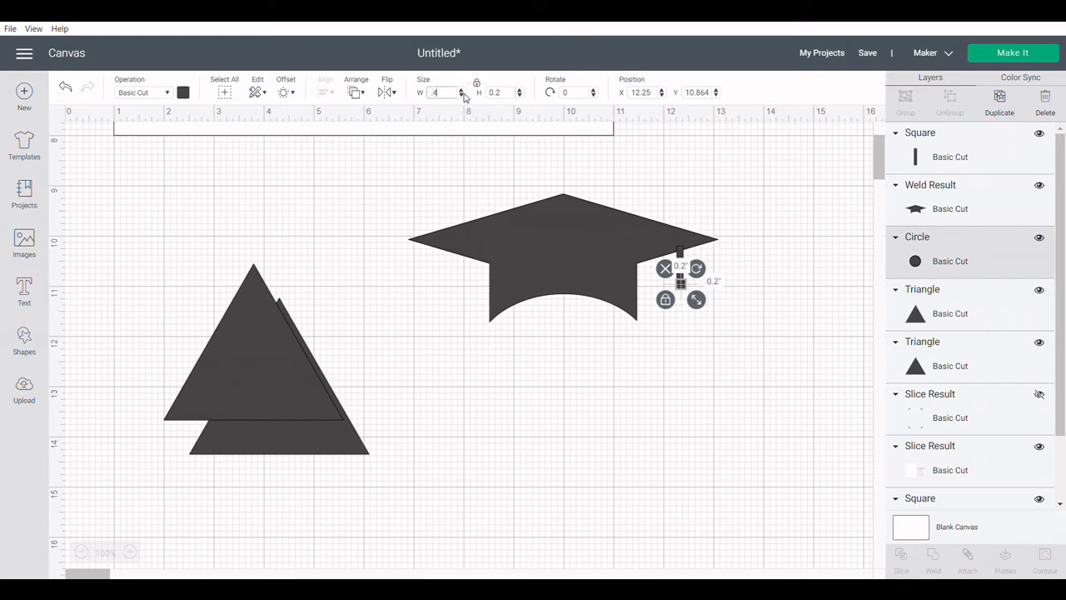
{"action": "key", "text": "Return"}
{"action": "left_click", "coordinate": [708, 336]}
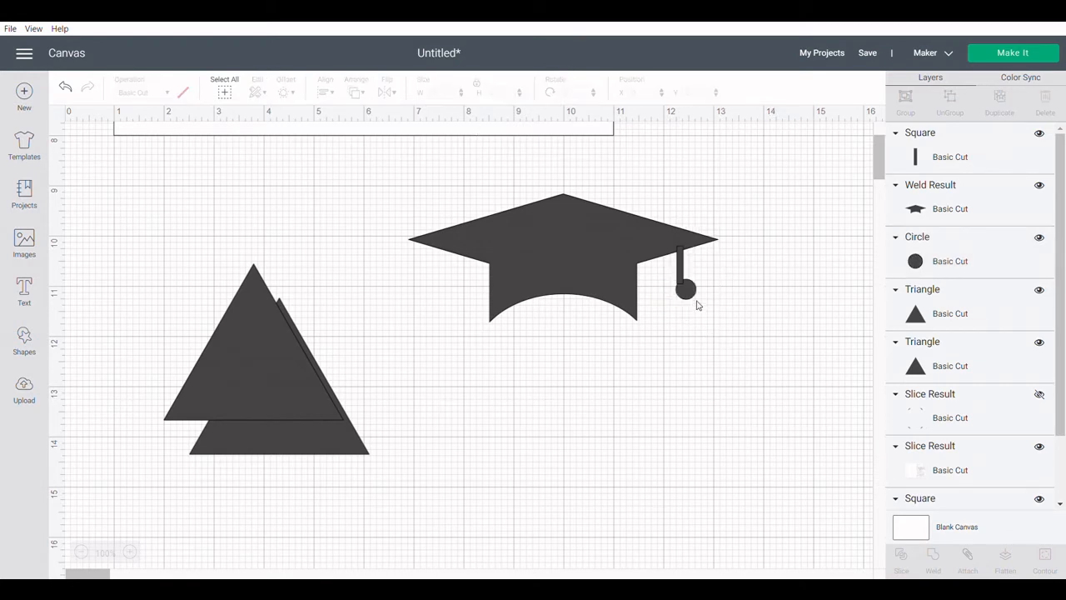
{"action": "left_click", "coordinate": [684, 290]}
{"action": "left_click_drag", "start_coordinate": [679, 291], "coordinate": [682, 295]}
{"action": "right_click", "coordinate": [754, 323]}
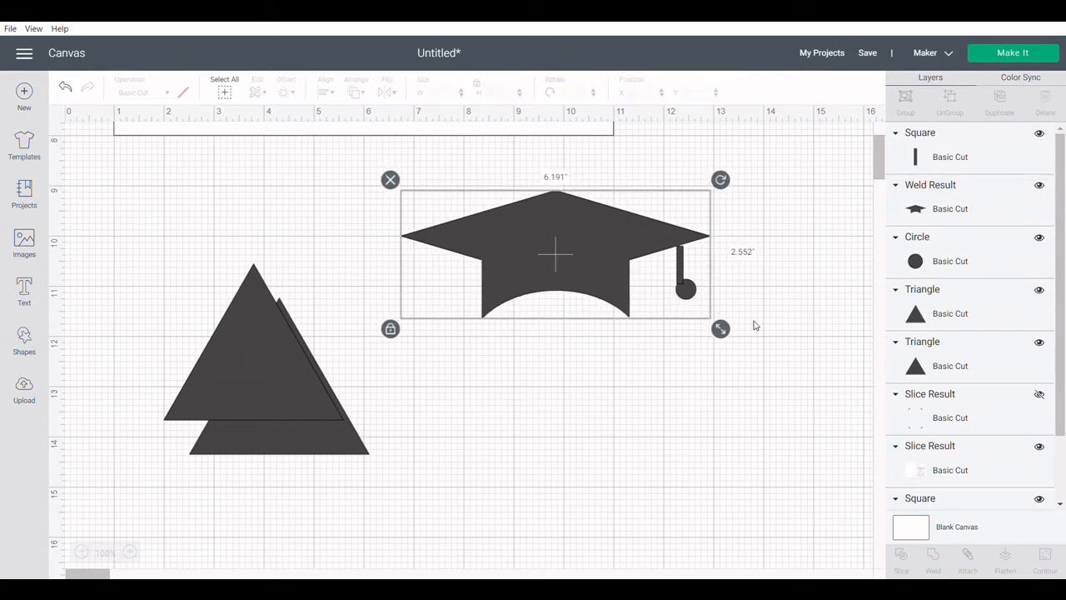
Send the welded graduation cap behind all the other shapes.
{"action": "left_click", "coordinate": [685, 292]}
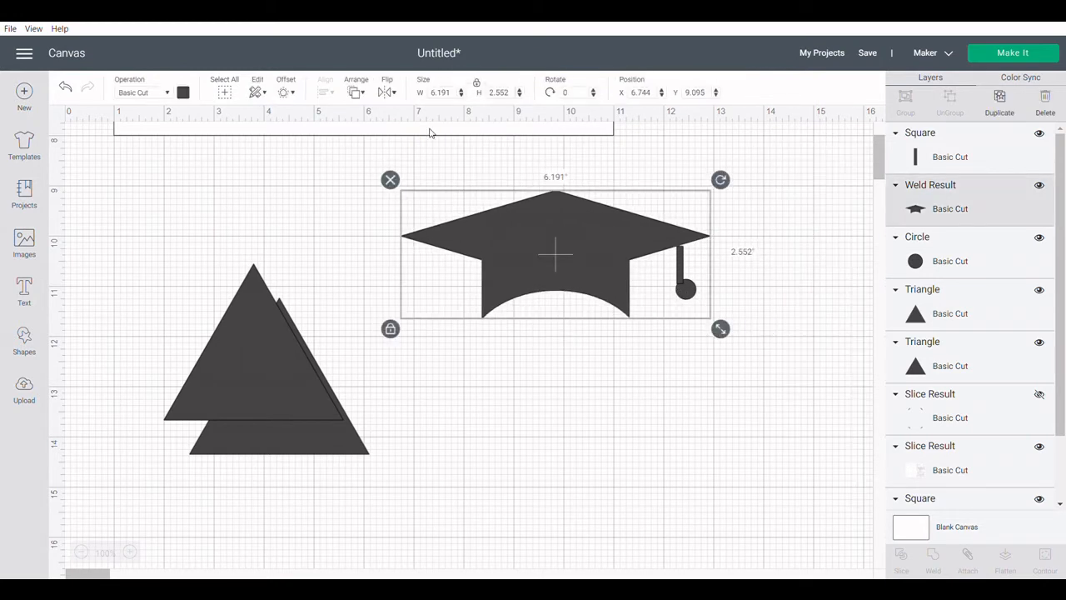
{"action": "left_click", "coordinate": [356, 94]}
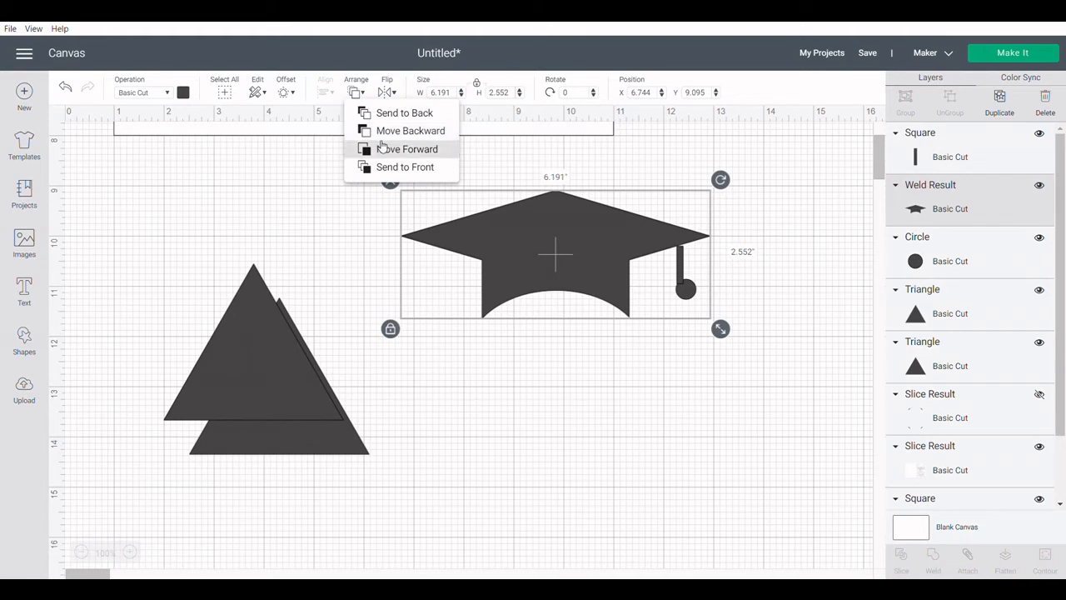
{"action": "left_click", "coordinate": [381, 113]}
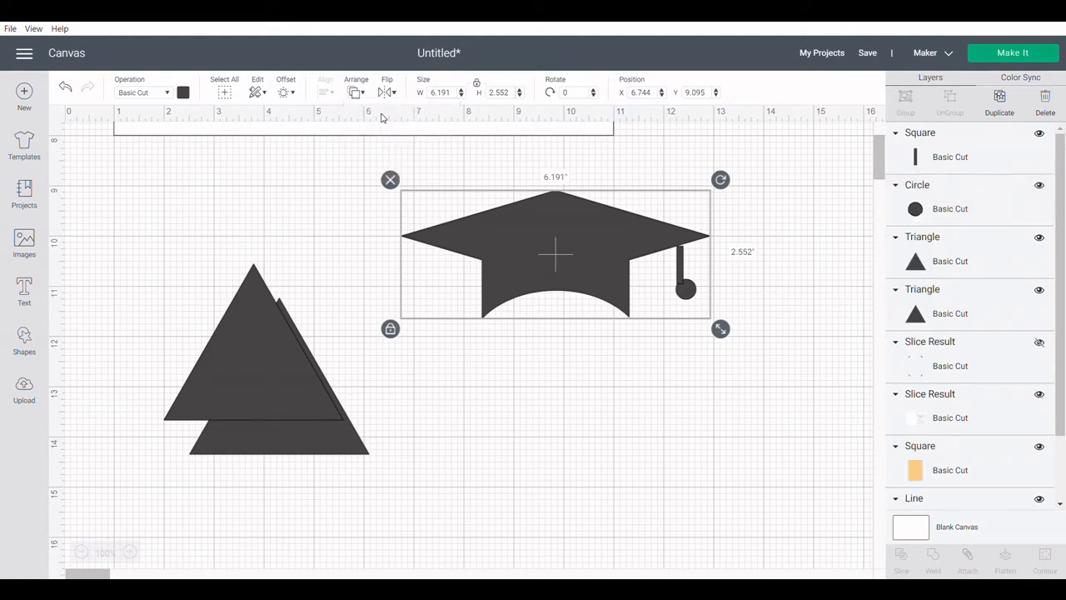
{"action": "left_click", "coordinate": [712, 311]}
Center the circle over the strip's lower end and set its width to 0.35 inches.
{"action": "left_click", "coordinate": [687, 292]}
{"action": "left_click_drag", "start_coordinate": [689, 291], "coordinate": [684, 285]}
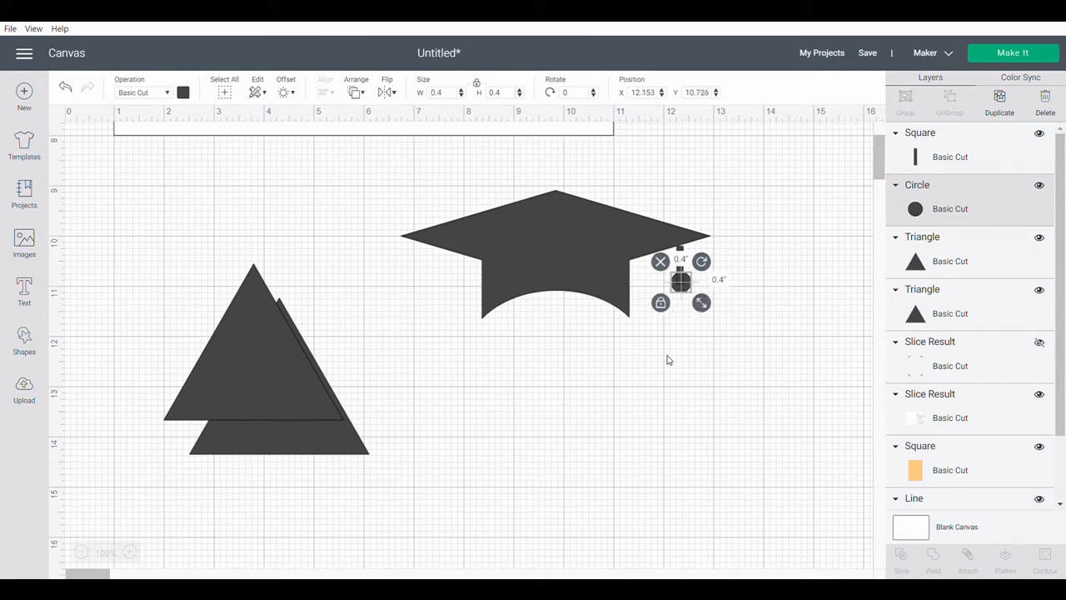
{"action": "left_click_drag", "start_coordinate": [446, 94], "coordinate": [444, 98]}
{"action": "key", "text": "Return"}
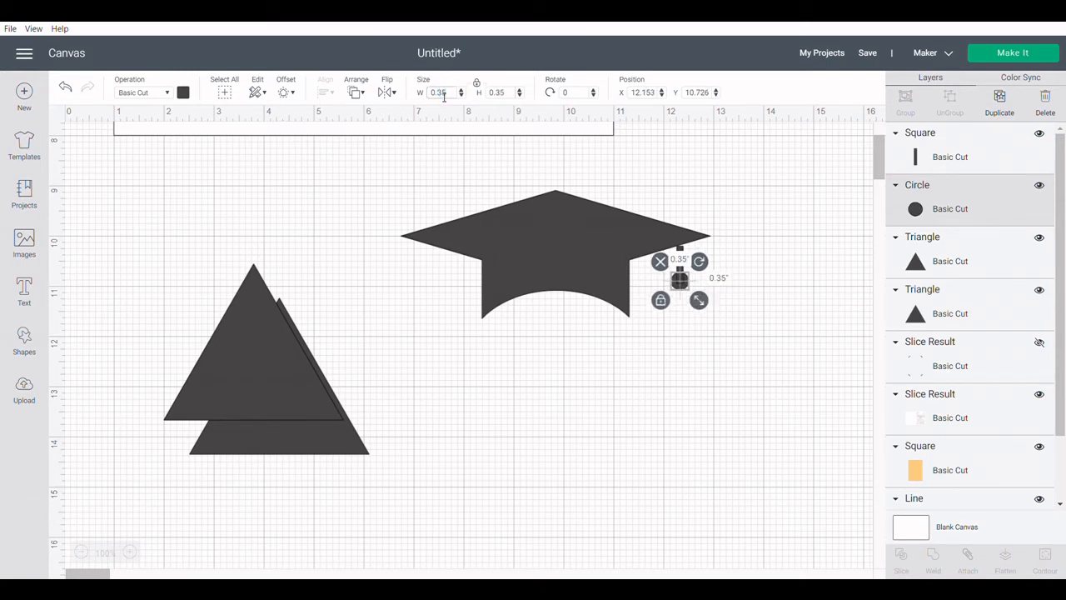
{"action": "left_click", "coordinate": [633, 389]}
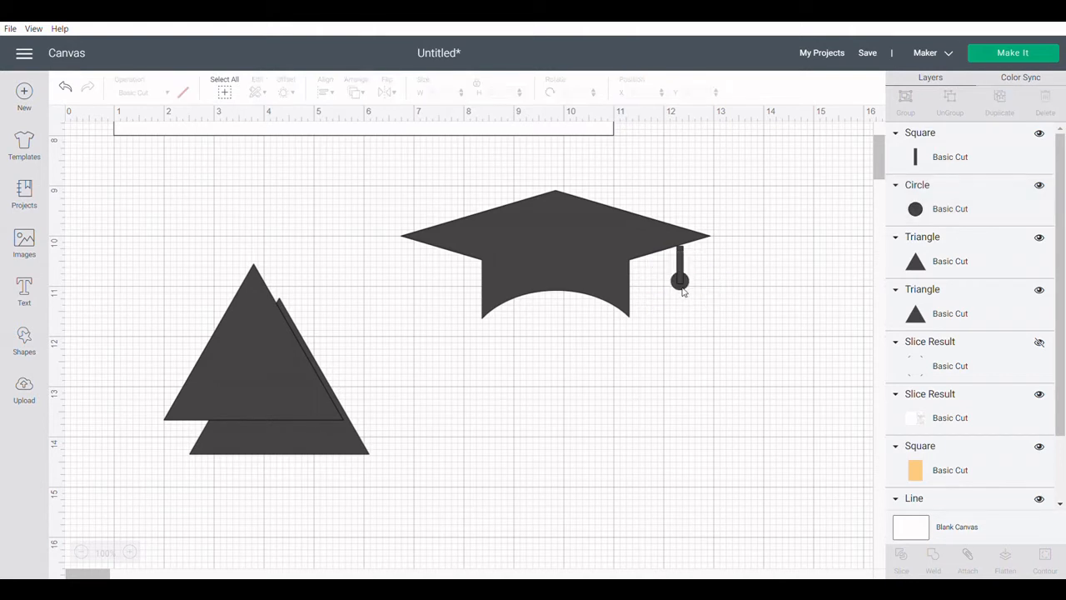
Move the cap away from the tassel pieces, to about x 3.6, y 8.2, and raise the strip slightly above the circle.
{"action": "left_click_drag", "start_coordinate": [700, 314], "coordinate": [543, 271]}
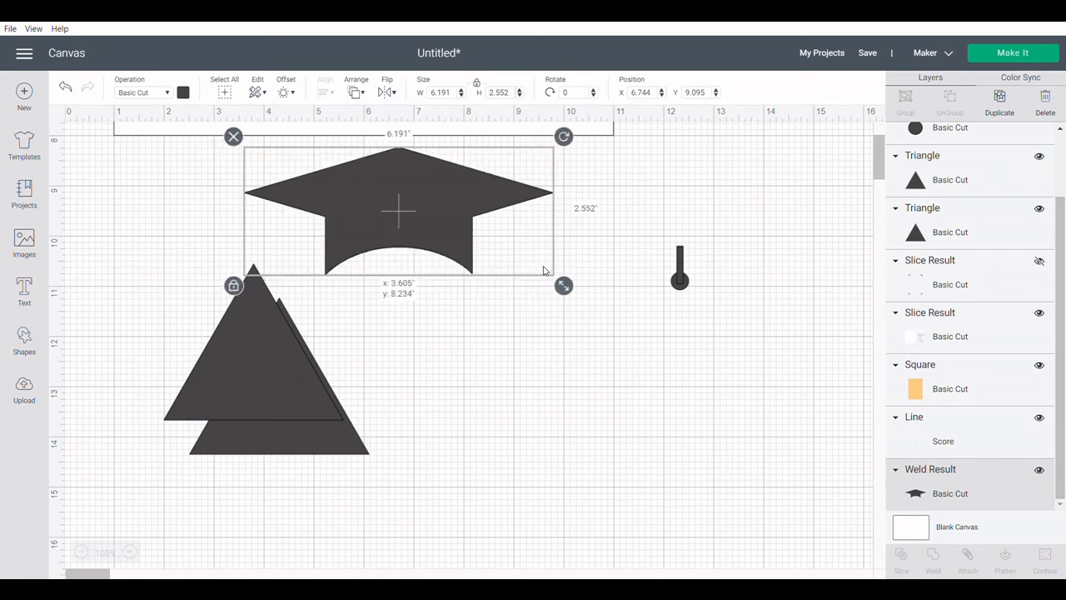
{"action": "left_click", "coordinate": [695, 301]}
{"action": "left_click_drag", "start_coordinate": [695, 299], "coordinate": [666, 248]}
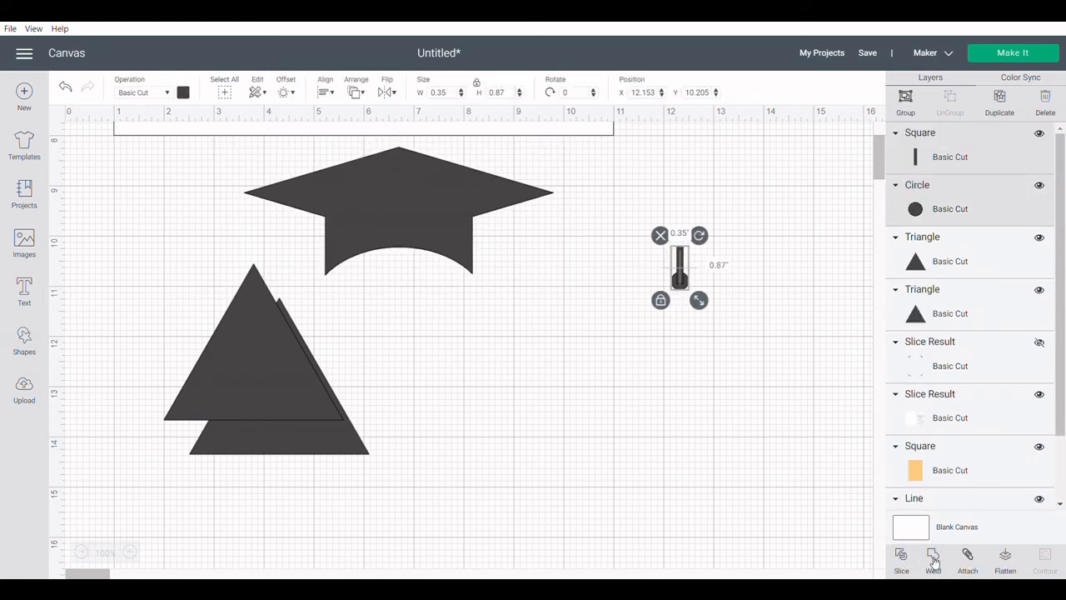
{"action": "left_click", "coordinate": [726, 389]}
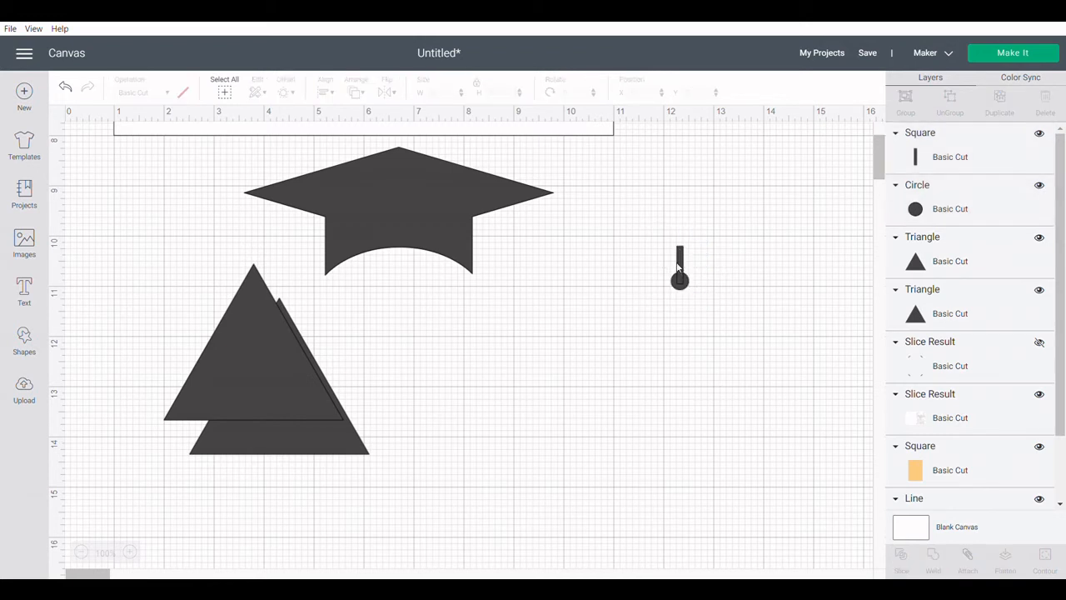
{"action": "left_click_drag", "start_coordinate": [680, 268], "coordinate": [681, 260]}
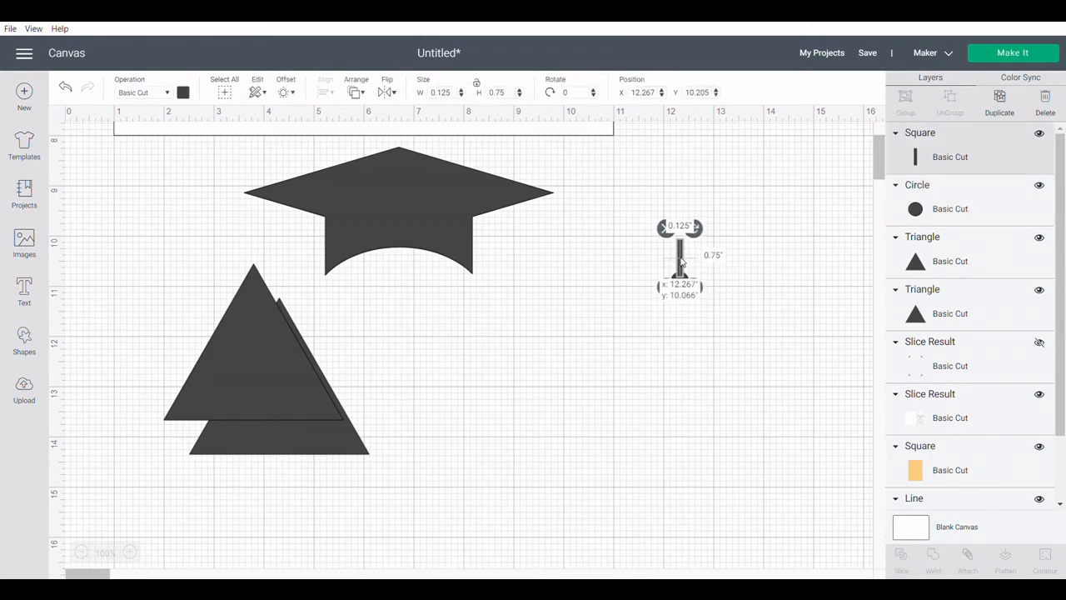
Weld the strip and circle into one tassel piece and move it beside the cap's right corner.
{"action": "left_click", "coordinate": [701, 342]}
{"action": "left_click_drag", "start_coordinate": [699, 317], "coordinate": [676, 240]}
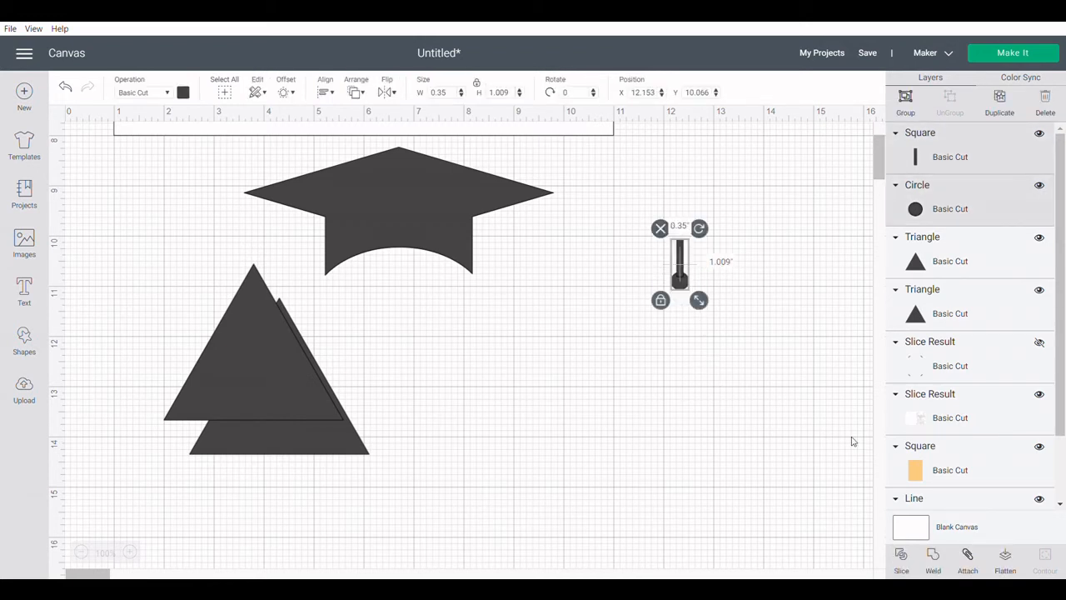
{"action": "left_click", "coordinate": [933, 558]}
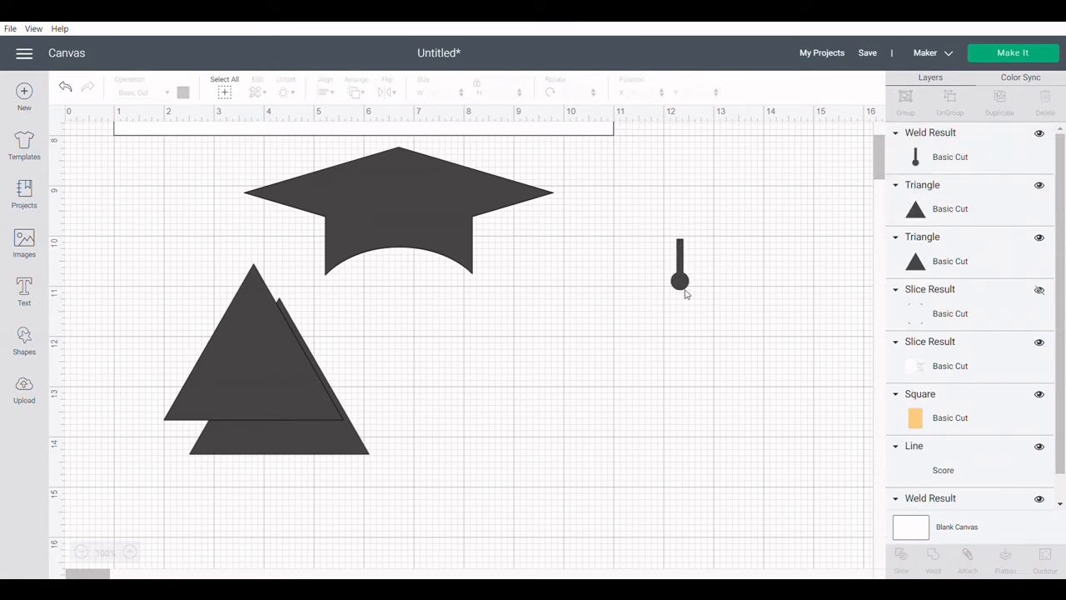
{"action": "left_click_drag", "start_coordinate": [681, 281], "coordinate": [587, 254]}
{"action": "left_click", "coordinate": [674, 265]}
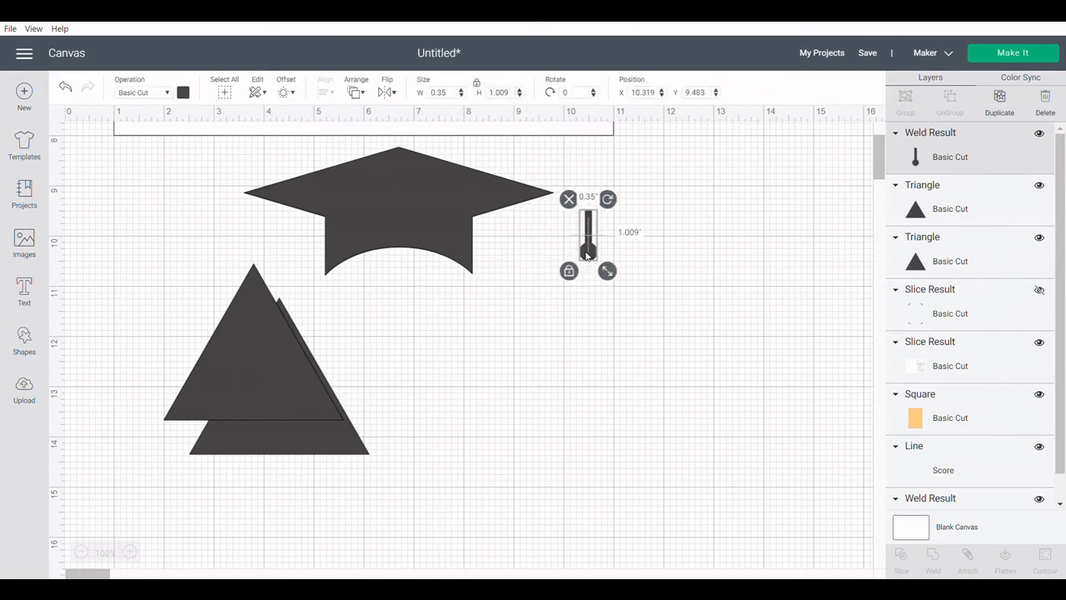
Move the front triangle below the tassel piece and narrow it, with proportions unlocked, to about 1.65 by 3.1 inches.
{"action": "left_click_drag", "start_coordinate": [287, 338], "coordinate": [571, 384]}
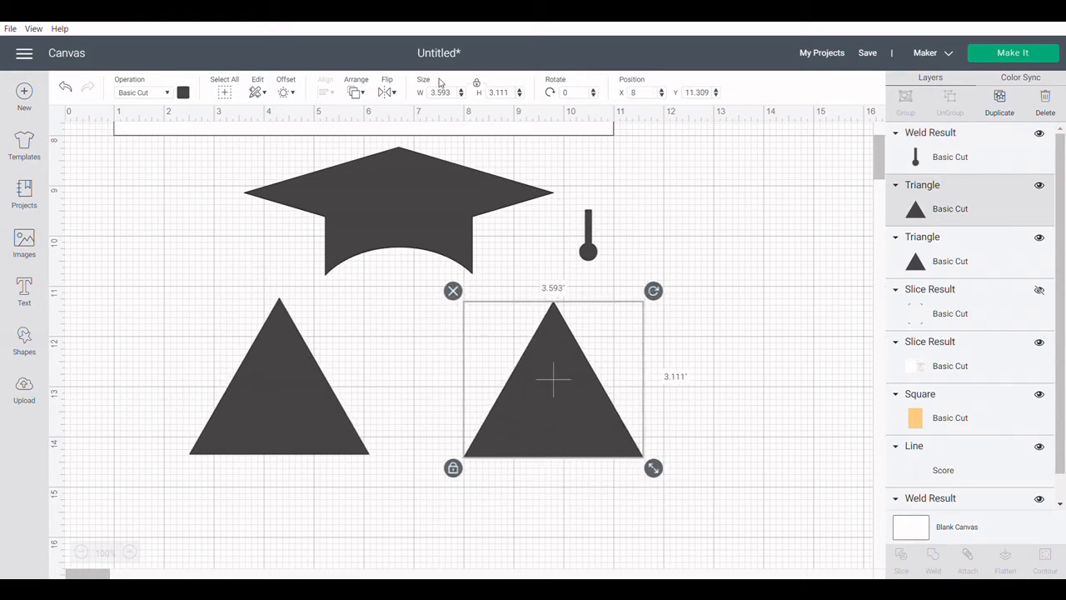
{"action": "left_click", "coordinate": [478, 84]}
{"action": "left_click_drag", "start_coordinate": [653, 468], "coordinate": [555, 469]}
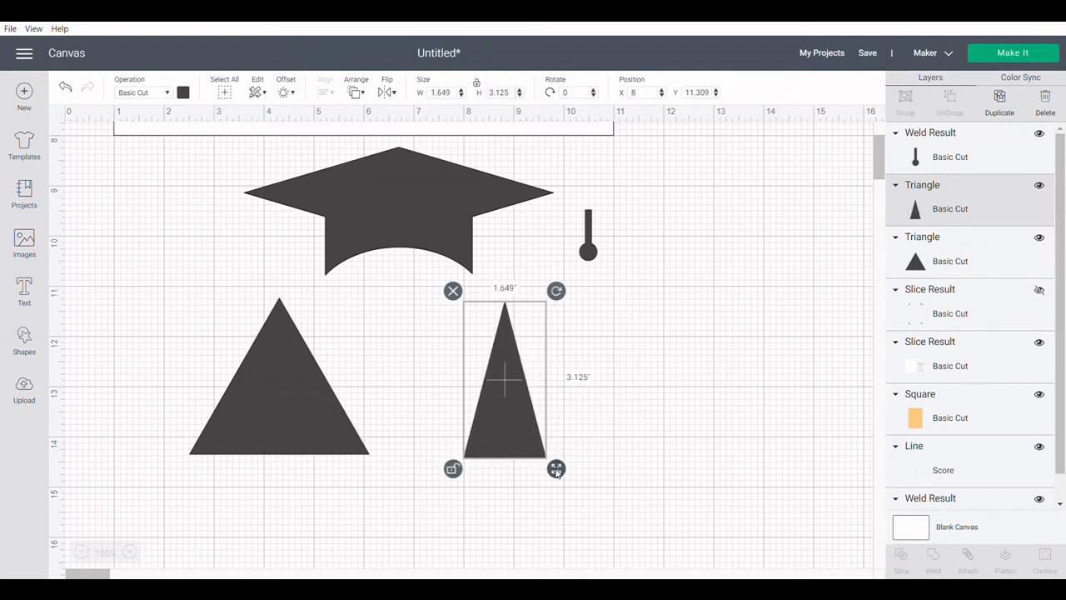
Unlock the remaining wide triangle's proportions and narrow it to about 1.9 by 3.1 inches.
{"action": "left_click", "coordinate": [289, 392]}
{"action": "left_click", "coordinate": [478, 84]}
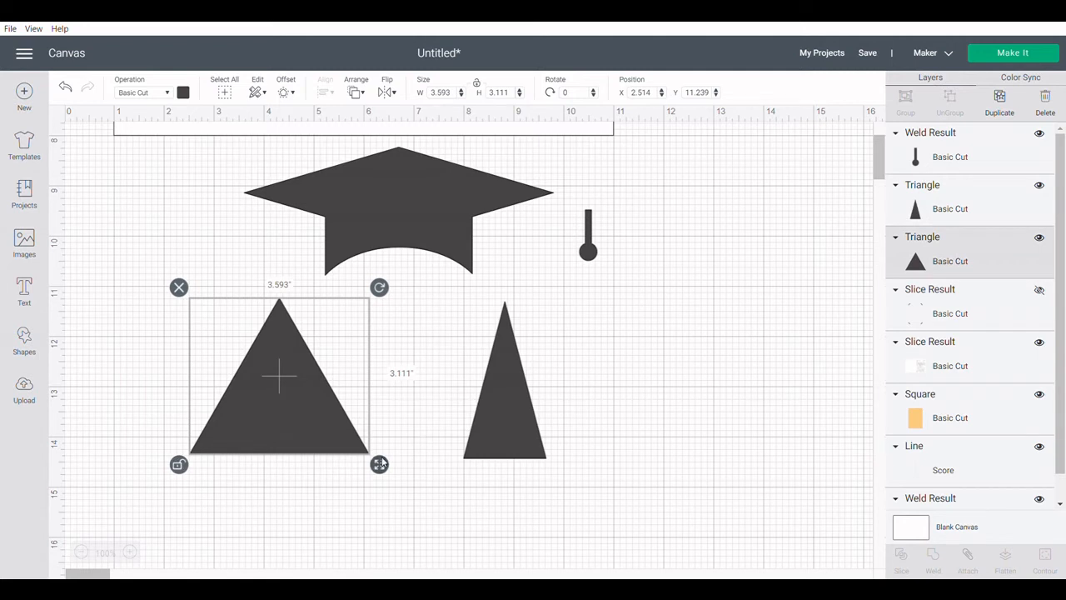
{"action": "left_click_drag", "start_coordinate": [379, 463], "coordinate": [295, 464]}
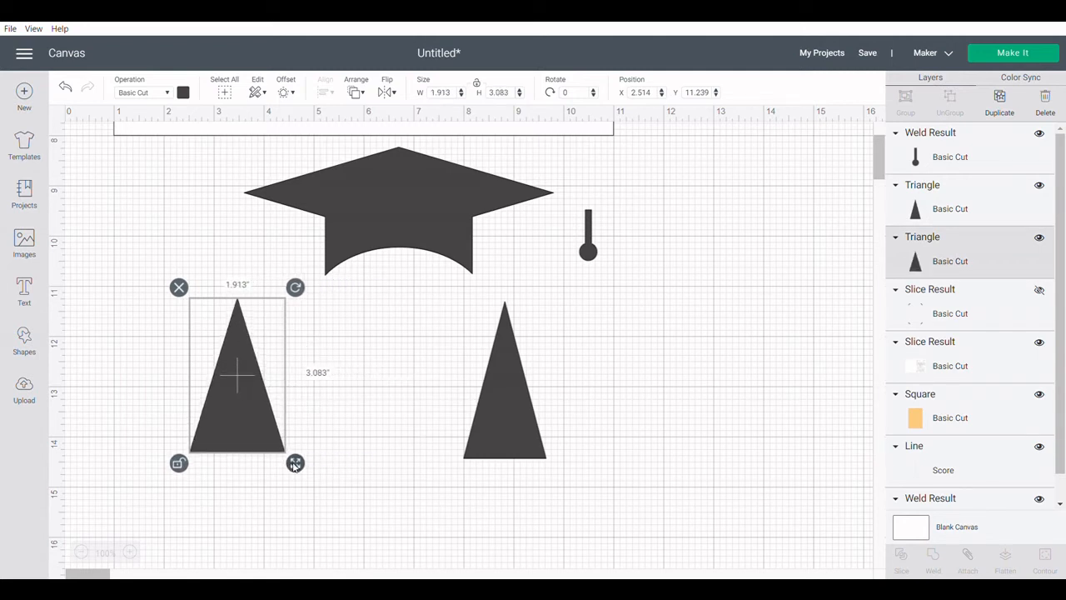
{"action": "left_click", "coordinate": [383, 388]}
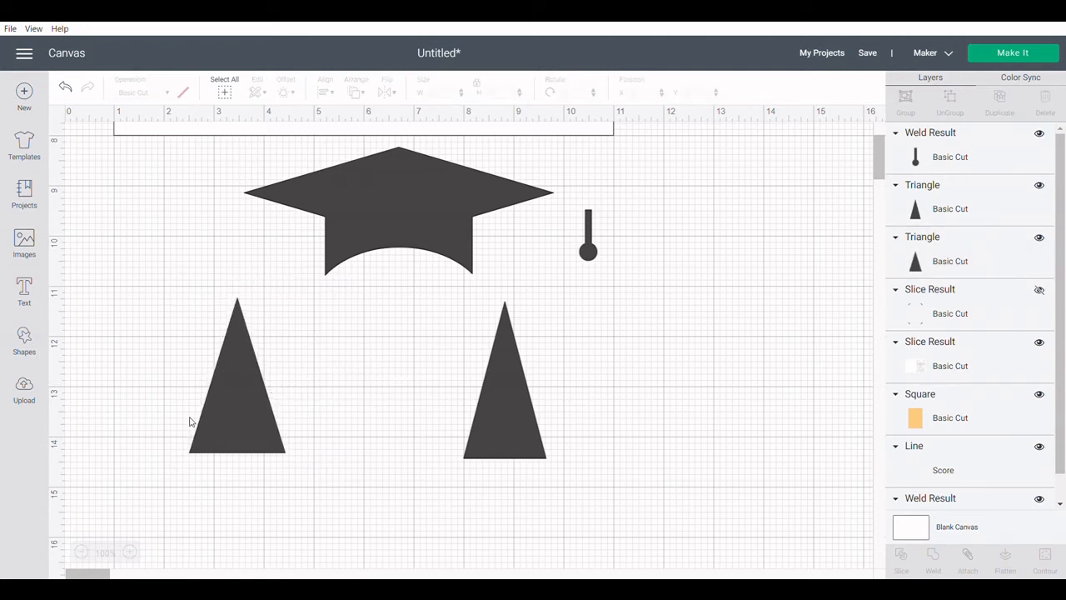
Shrink the left triangle to about 0.344 by 0.891 inches, place it nearer the large one and color it light orange.
{"action": "left_click", "coordinate": [231, 415]}
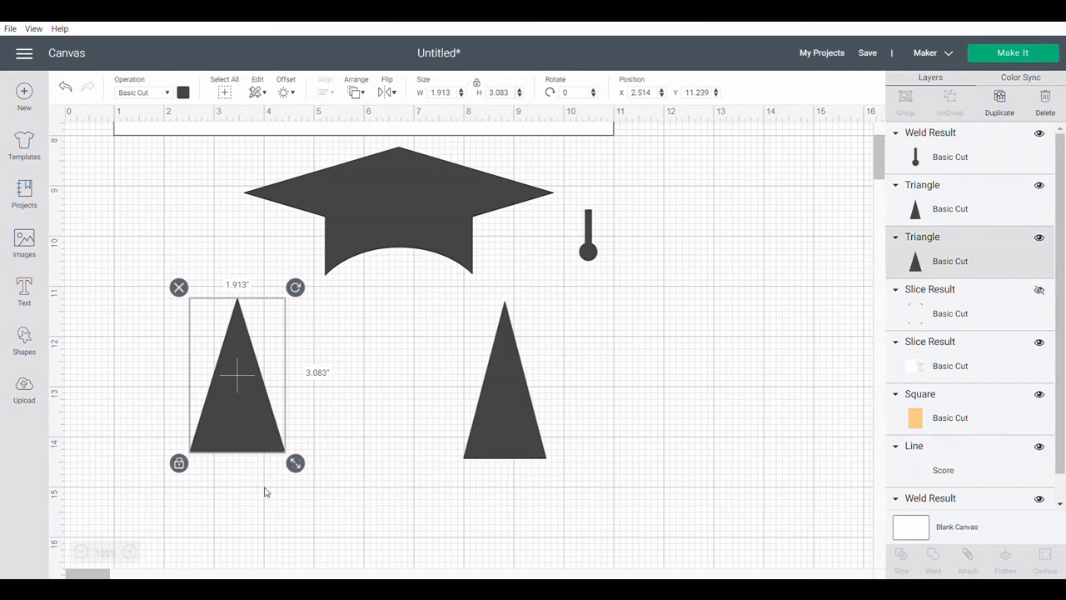
{"action": "left_click_drag", "start_coordinate": [296, 464], "coordinate": [398, 413]}
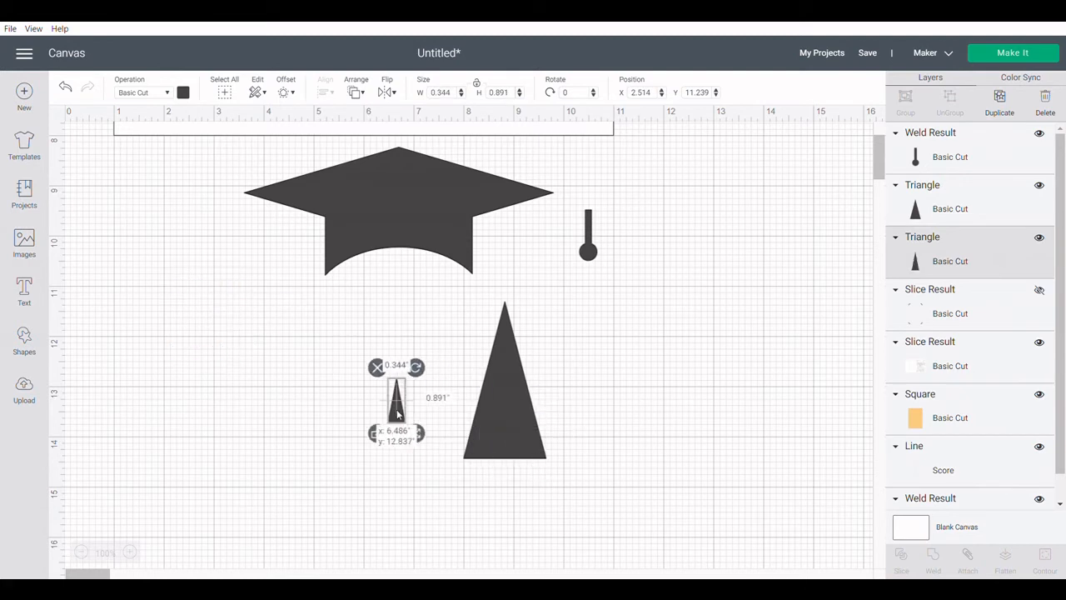
{"action": "left_click", "coordinate": [183, 92]}
{"action": "left_click", "coordinate": [233, 155]}
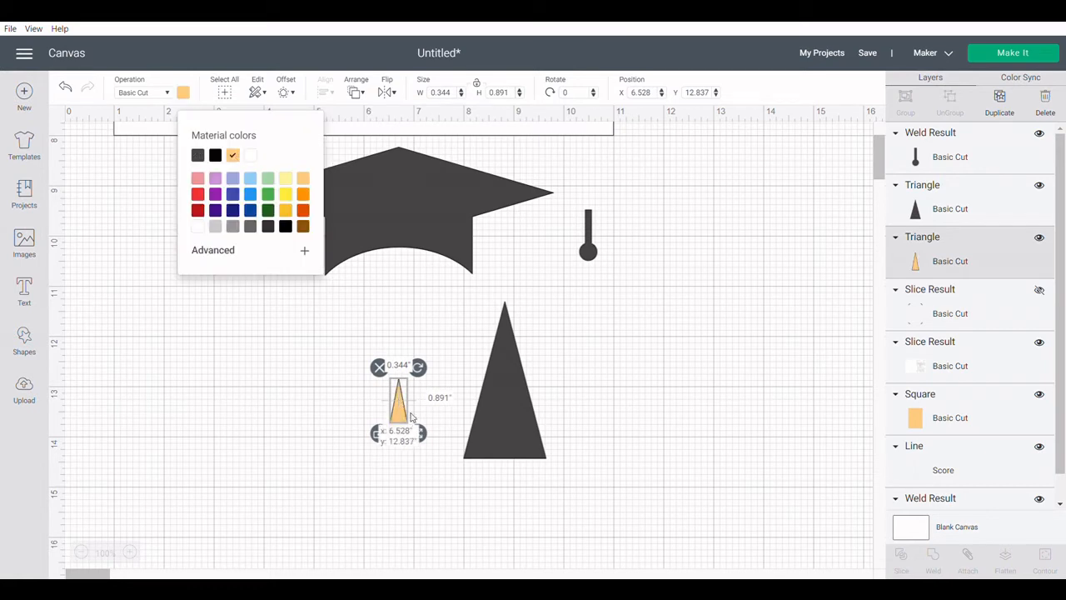
Place the small orange triangle along the large triangle's base near its right corner and send it to the front.
{"action": "left_click_drag", "start_coordinate": [398, 408], "coordinate": [516, 449]}
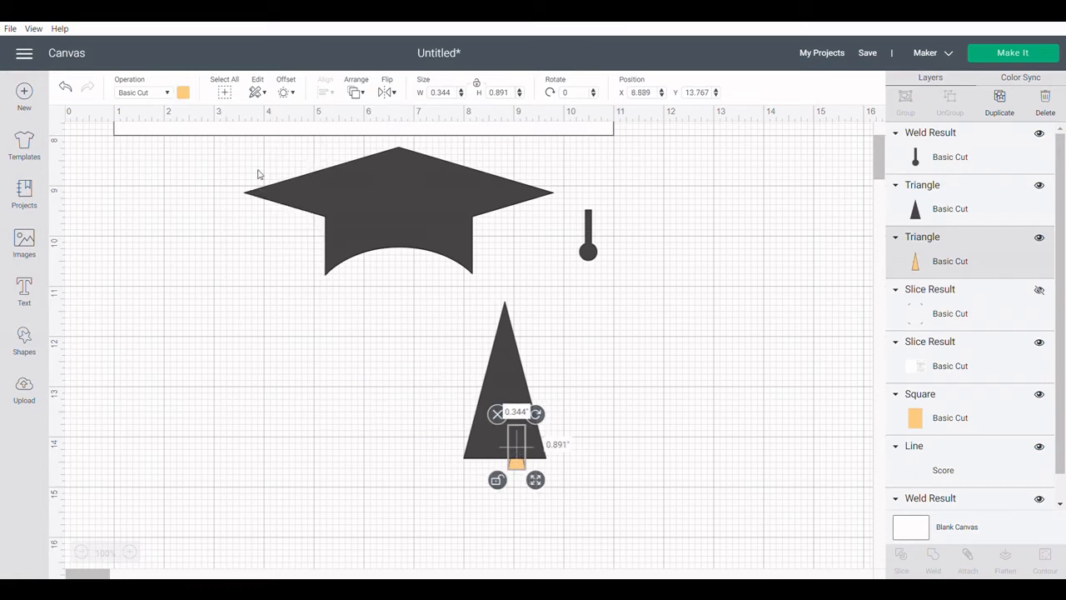
{"action": "left_click", "coordinate": [357, 93]}
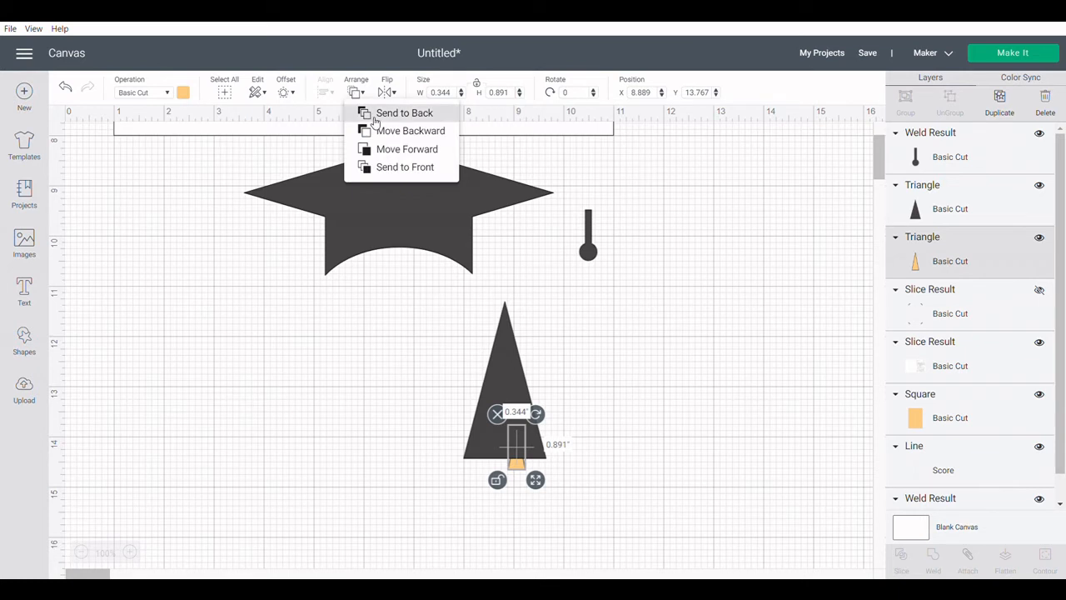
{"action": "left_click", "coordinate": [383, 166]}
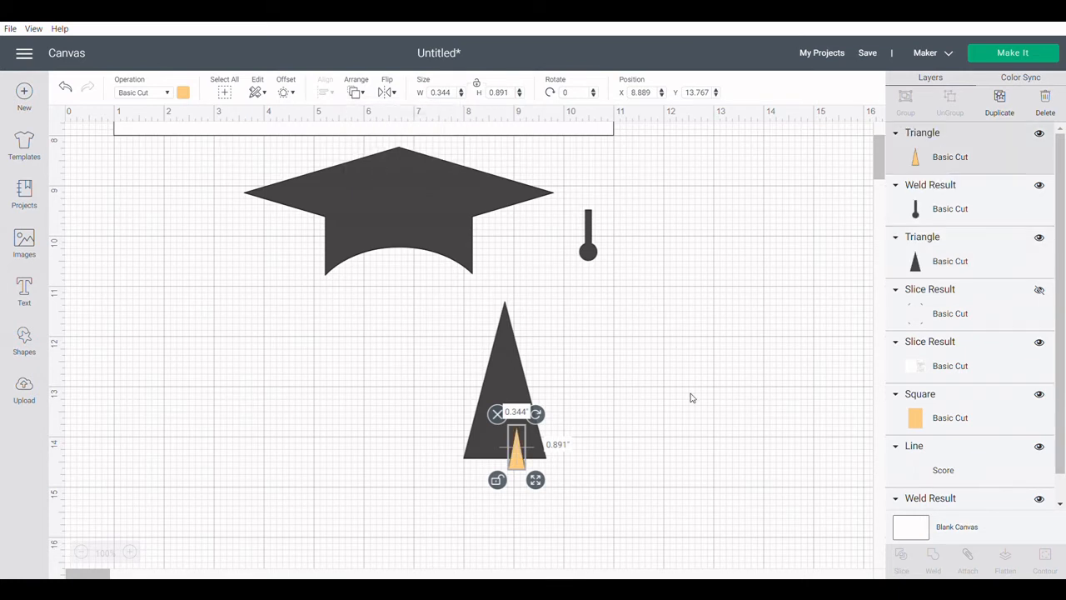
{"action": "left_click", "coordinate": [694, 398]}
{"action": "left_click_drag", "start_coordinate": [522, 464], "coordinate": [527, 457]}
{"action": "left_click", "coordinate": [639, 413]}
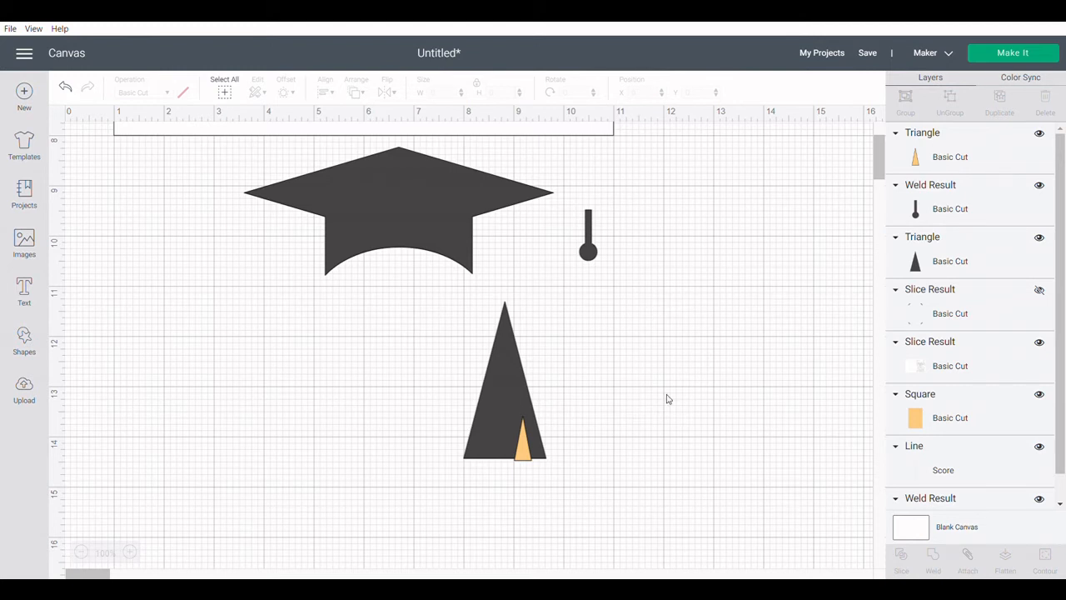
{"action": "left_click", "coordinate": [523, 457]}
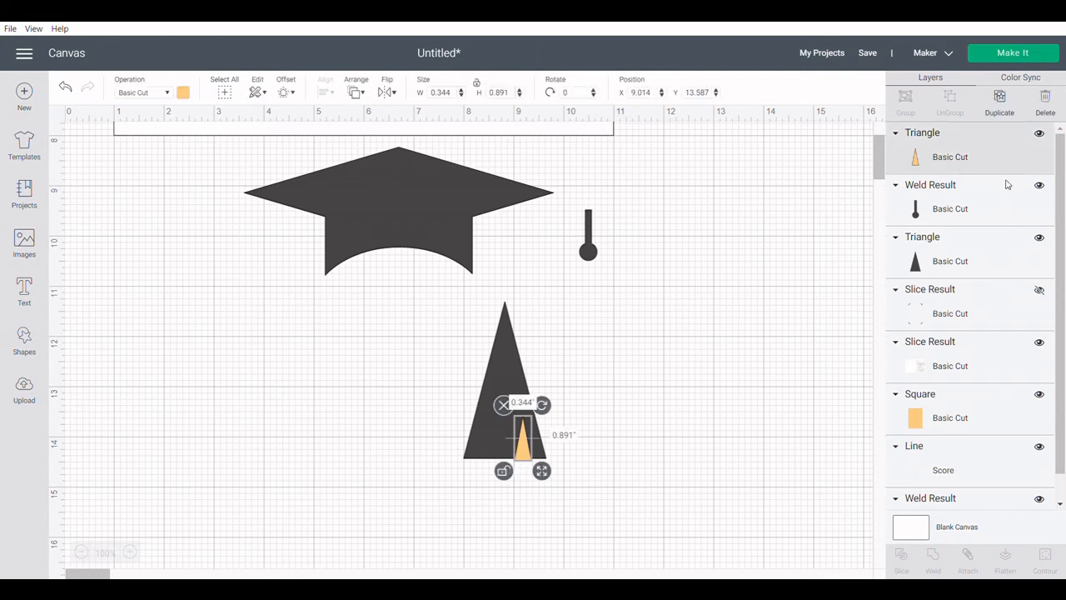
Duplicate the small orange triangle and place the copy across the large triangle's base, to the left of the first one.
{"action": "left_click", "coordinate": [1000, 104]}
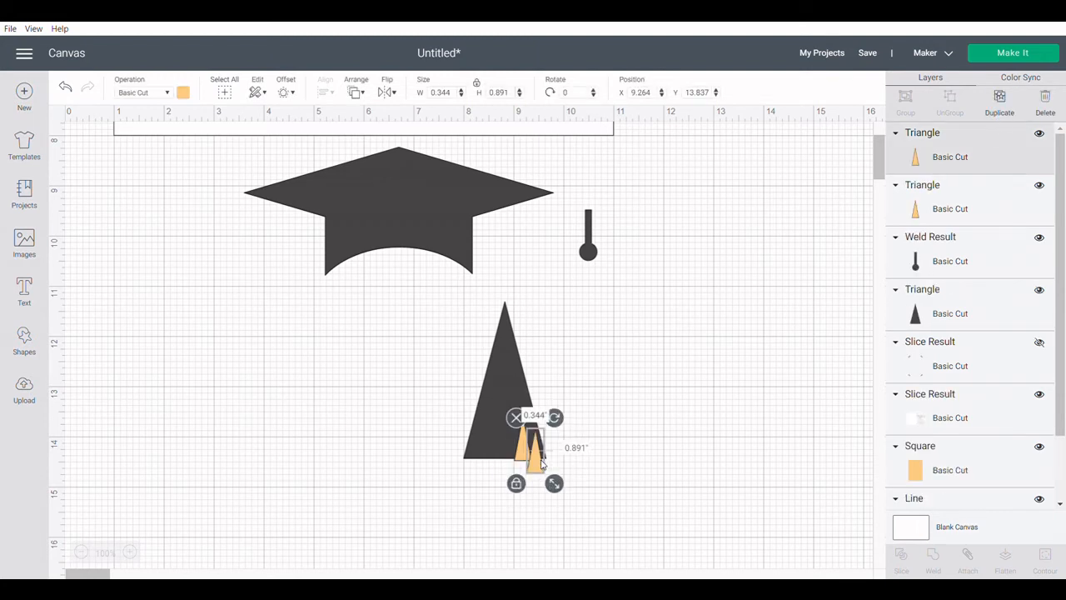
{"action": "left_click_drag", "start_coordinate": [544, 464], "coordinate": [500, 468]}
{"action": "left_click", "coordinate": [702, 416]}
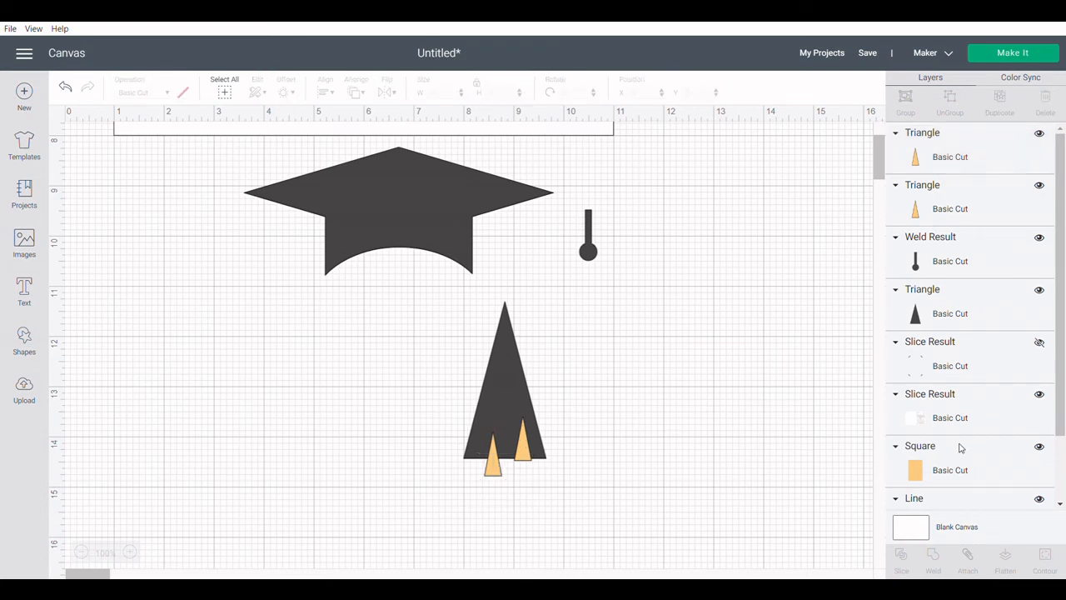
Weld the two small orange triangles together and slice the welded shape out of the large dark triangle.
{"action": "left_click", "coordinate": [916, 208]}
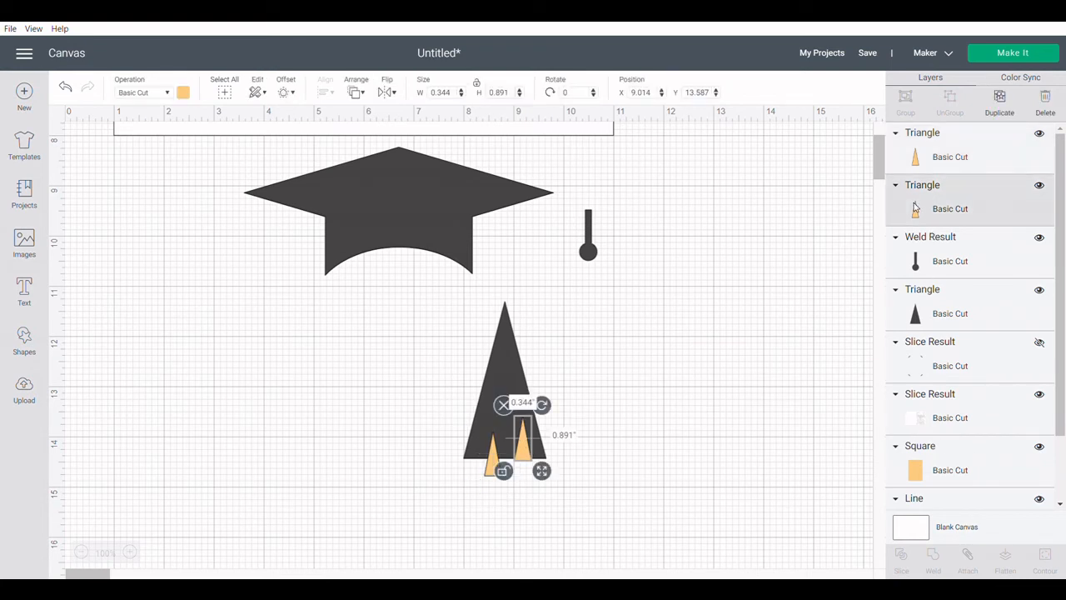
{"action": "left_click", "coordinate": [907, 146], "text": "shift"}
{"action": "left_click", "coordinate": [933, 561]}
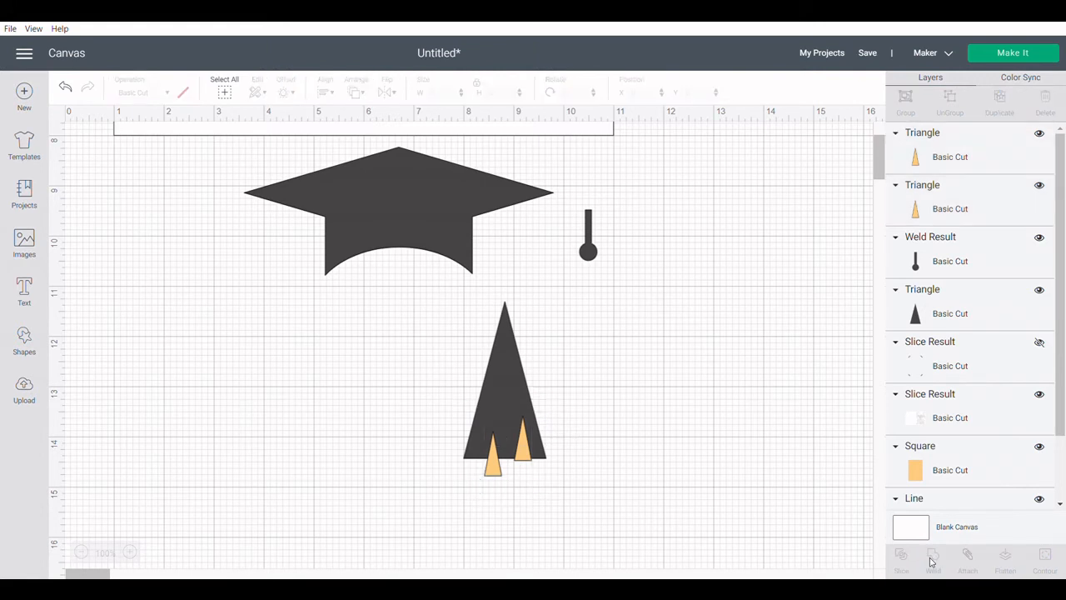
{"action": "left_click_drag", "start_coordinate": [610, 471], "coordinate": [458, 437]}
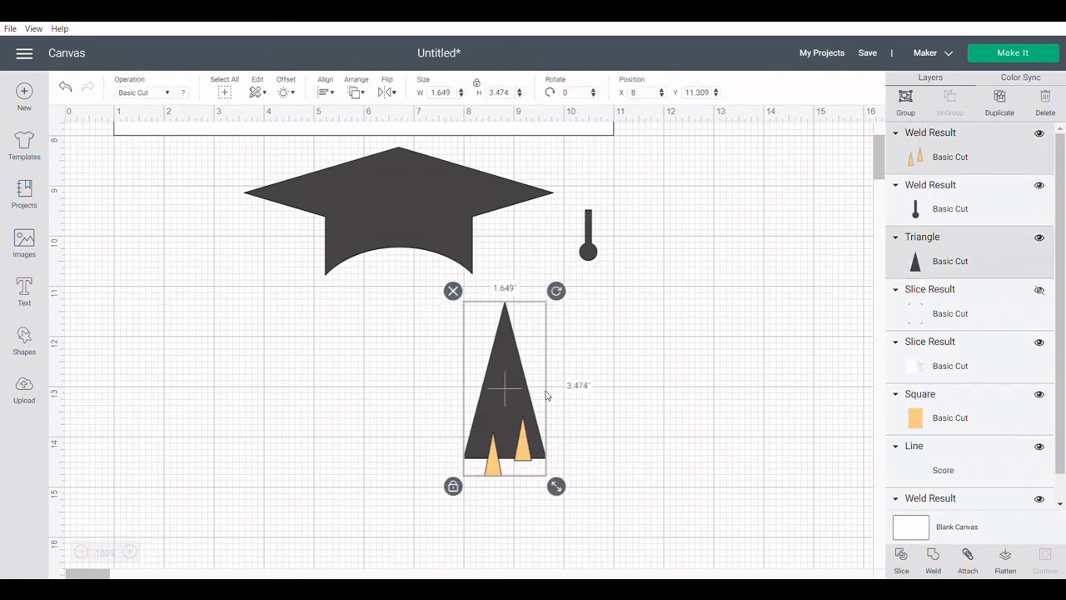
{"action": "left_click", "coordinate": [901, 558]}
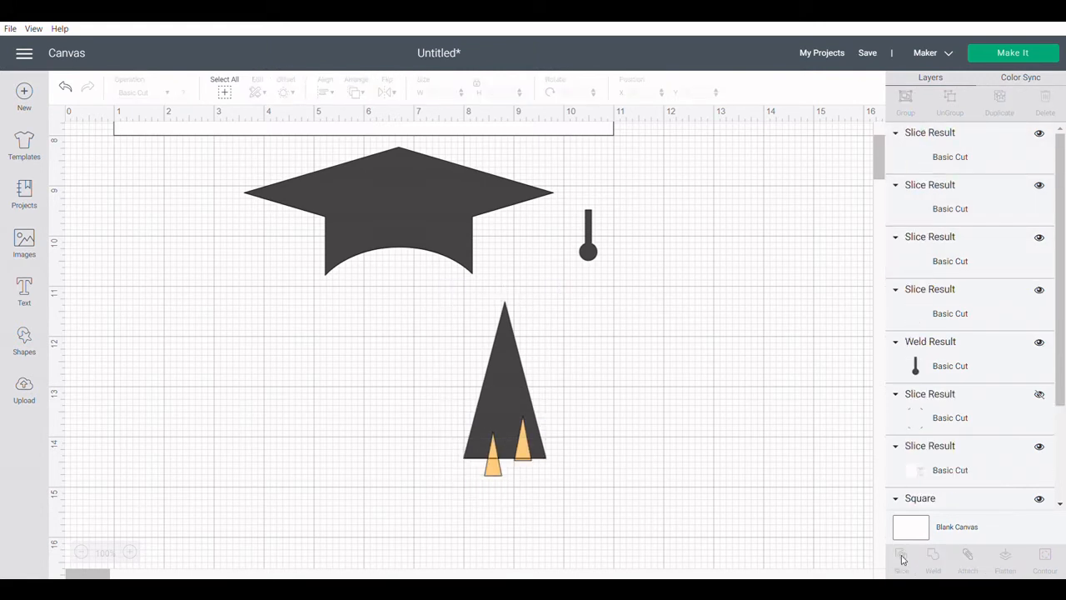
Move the notched triangle clear of the slice and delete the leftover orange and dark pieces.
{"action": "left_click_drag", "start_coordinate": [491, 382], "coordinate": [238, 416]}
{"action": "left_click_drag", "start_coordinate": [460, 452], "coordinate": [574, 468]}
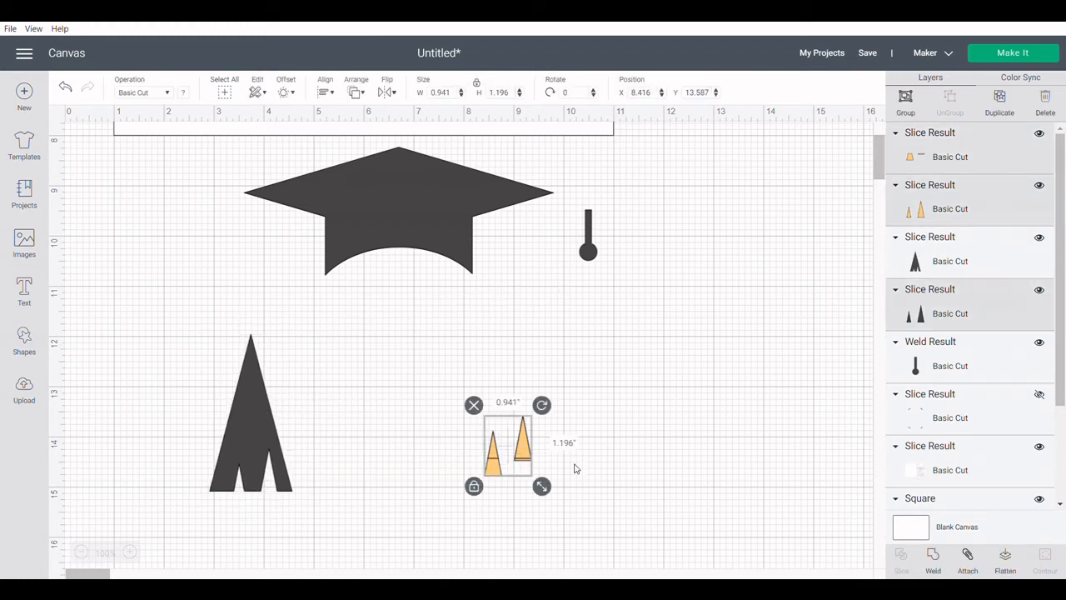
{"action": "key", "text": "Delete"}
Place the notched triangle with its tip on the tassel's ball and shrink it to about 0.477 by 0.904 inches.
{"action": "left_click_drag", "start_coordinate": [251, 449], "coordinate": [588, 372]}
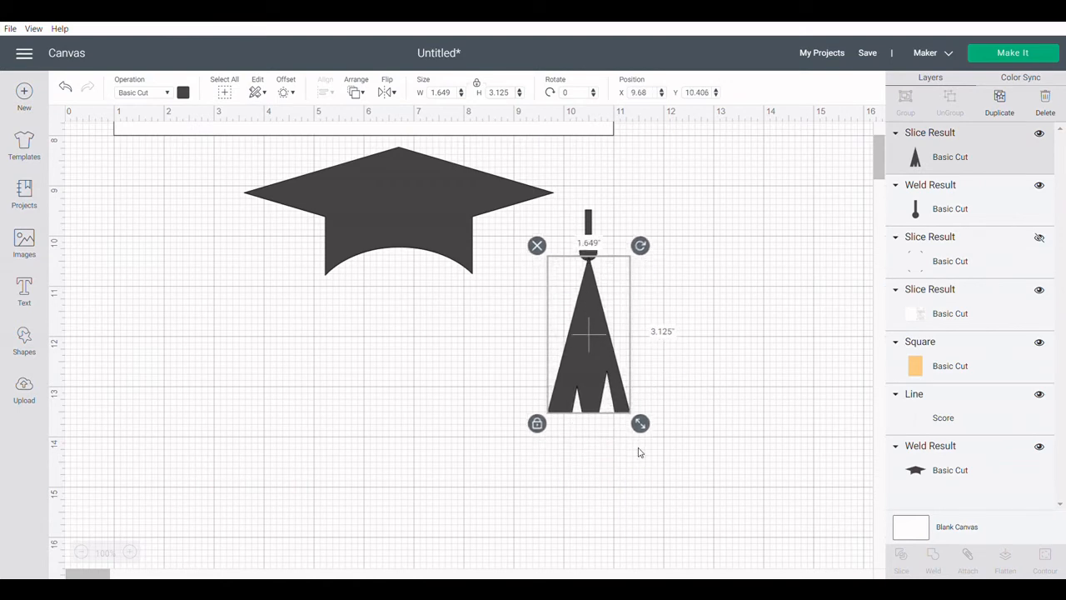
{"action": "left_click_drag", "start_coordinate": [638, 425], "coordinate": [583, 275]}
{"action": "left_click", "coordinate": [666, 288]}
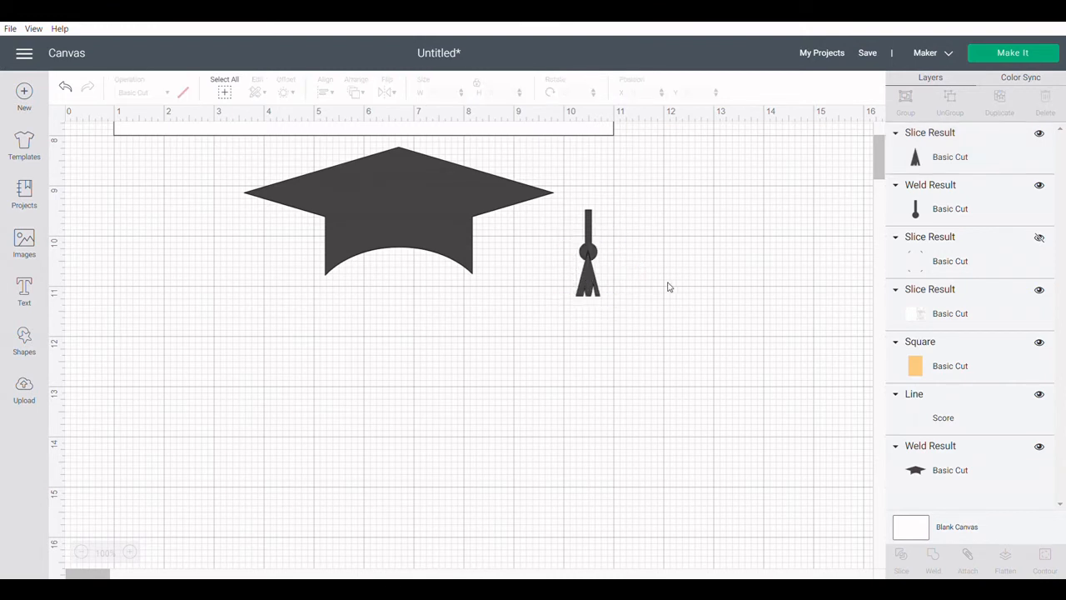
Unlock the fringe triangle's proportions and narrow it slightly beneath the tassel's ball.
{"action": "left_click", "coordinate": [589, 289]}
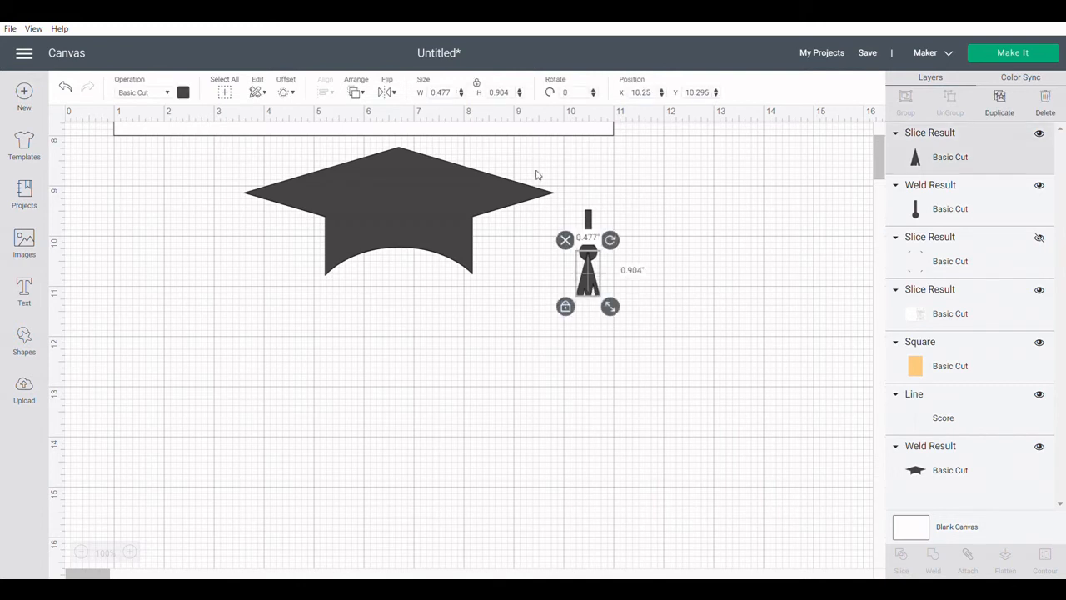
{"action": "left_click", "coordinate": [479, 83]}
{"action": "left_click_drag", "start_coordinate": [609, 310], "coordinate": [575, 254]}
{"action": "left_click", "coordinate": [656, 285]}
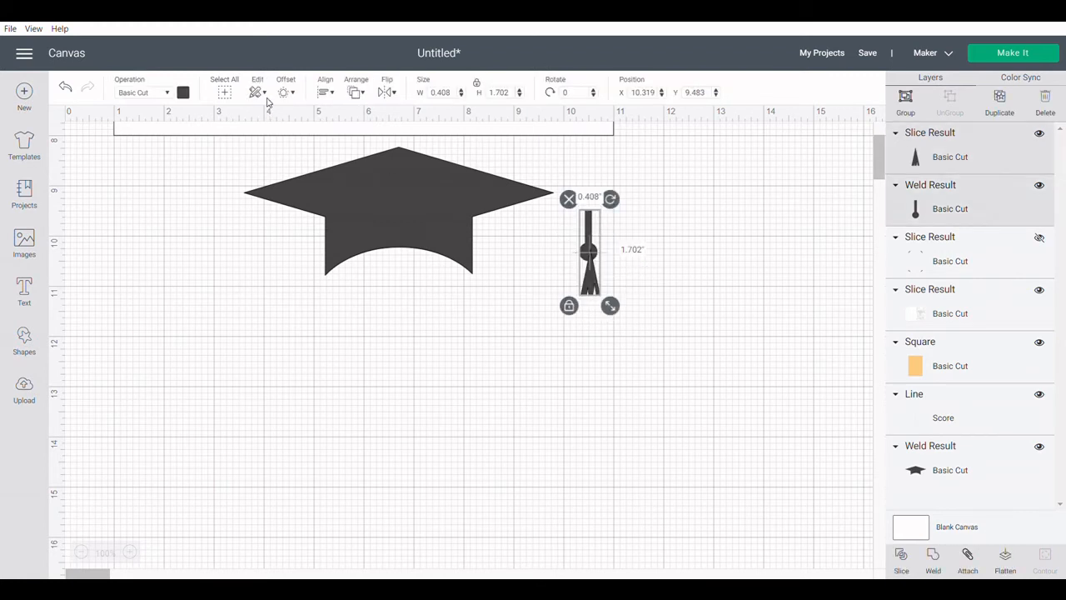
Center the fringe and the tassel's cord-and-ball piece horizontally on each other and weld them into one tassel.
{"action": "left_click", "coordinate": [326, 97]}
{"action": "left_click", "coordinate": [342, 147]}
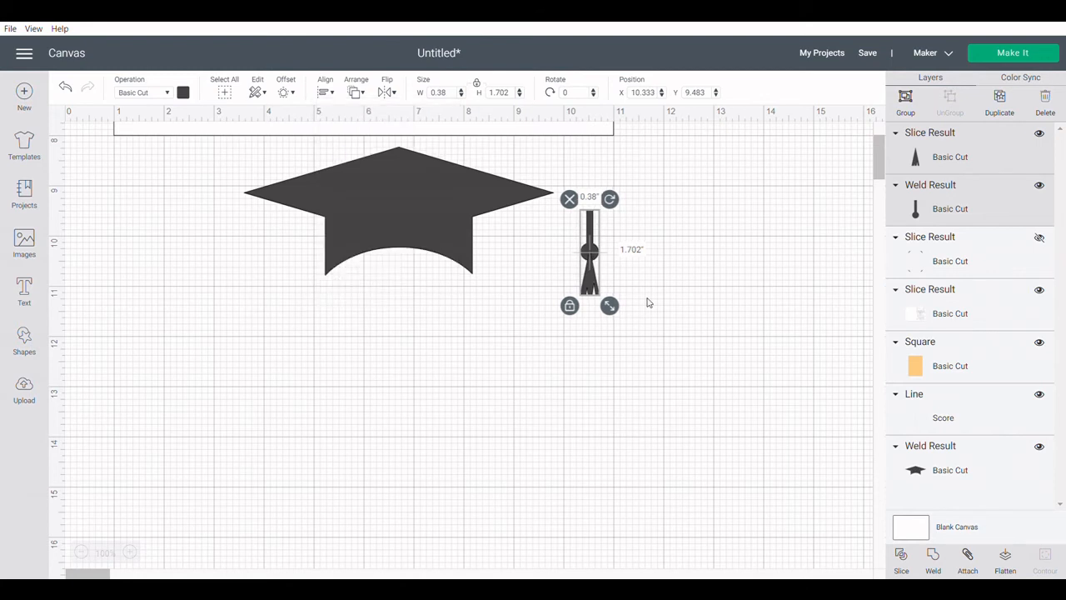
{"action": "left_click", "coordinate": [935, 556]}
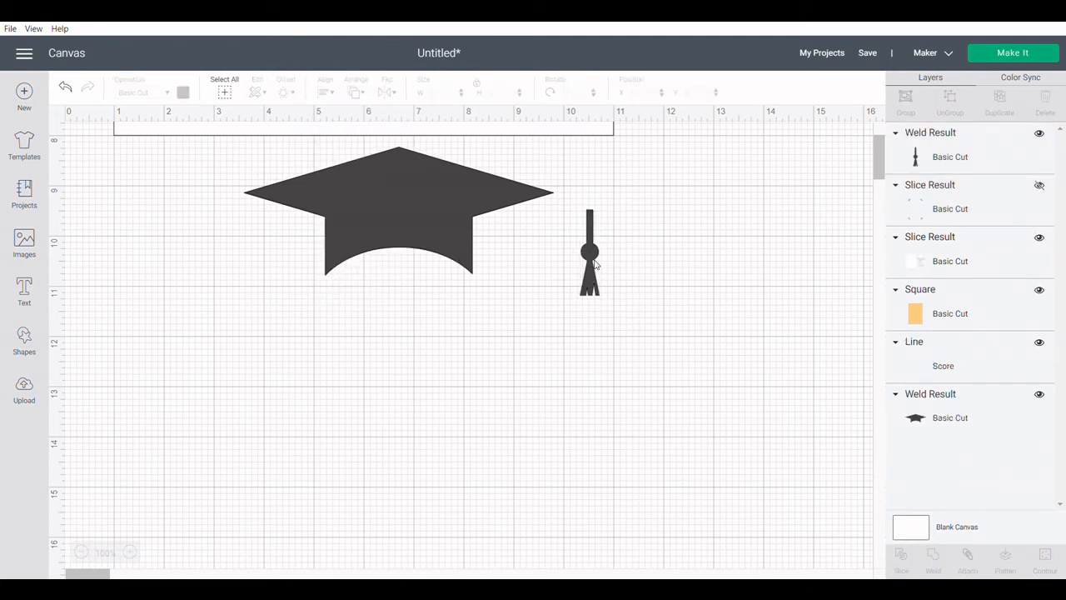
Hang the tassel from the cap's right corner at about x 8.833, y 9.191 inches and weld it to the cap.
{"action": "left_click_drag", "start_coordinate": [595, 264], "coordinate": [519, 248]}
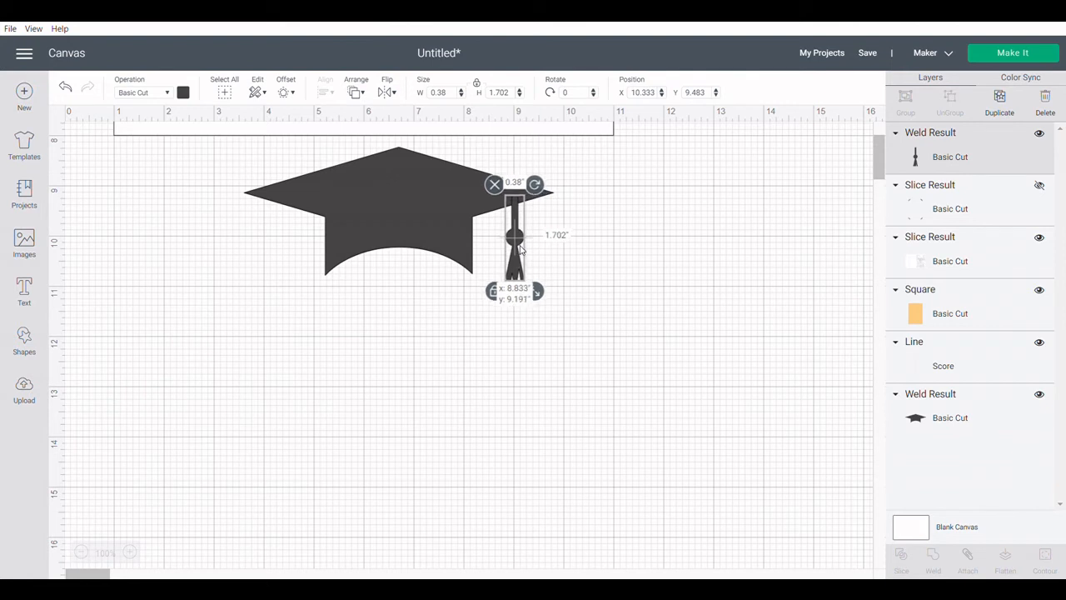
{"action": "left_click", "coordinate": [678, 314]}
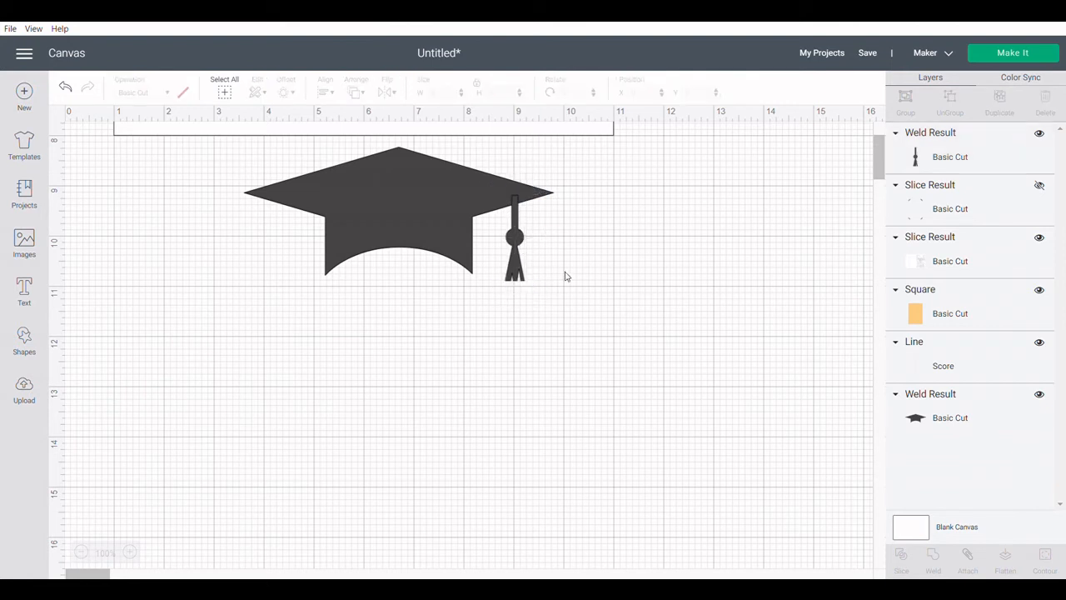
{"action": "left_click_drag", "start_coordinate": [564, 271], "coordinate": [414, 220]}
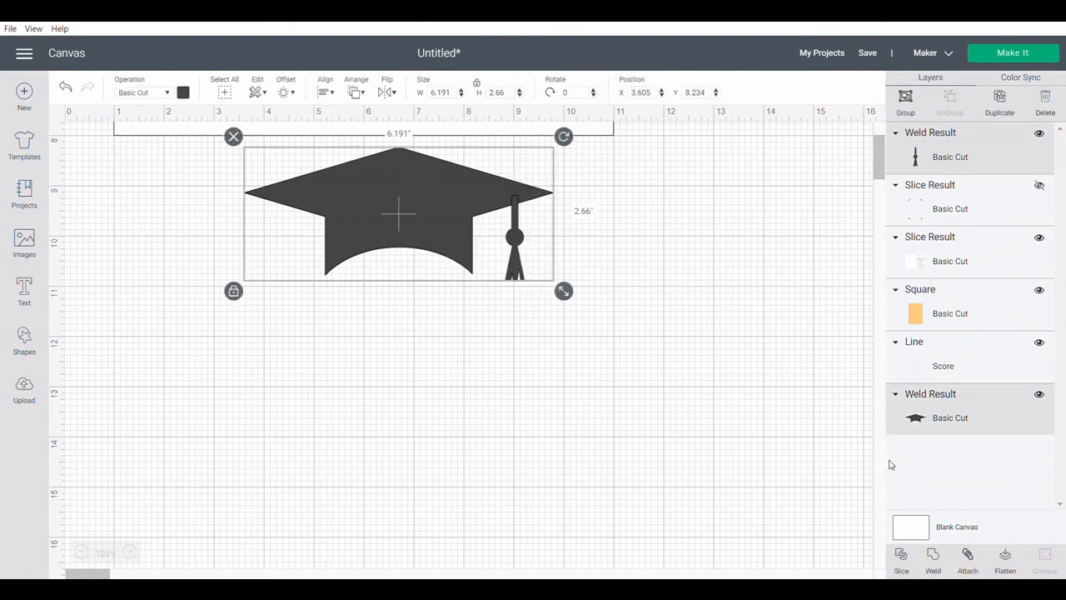
{"action": "left_click", "coordinate": [934, 560]}
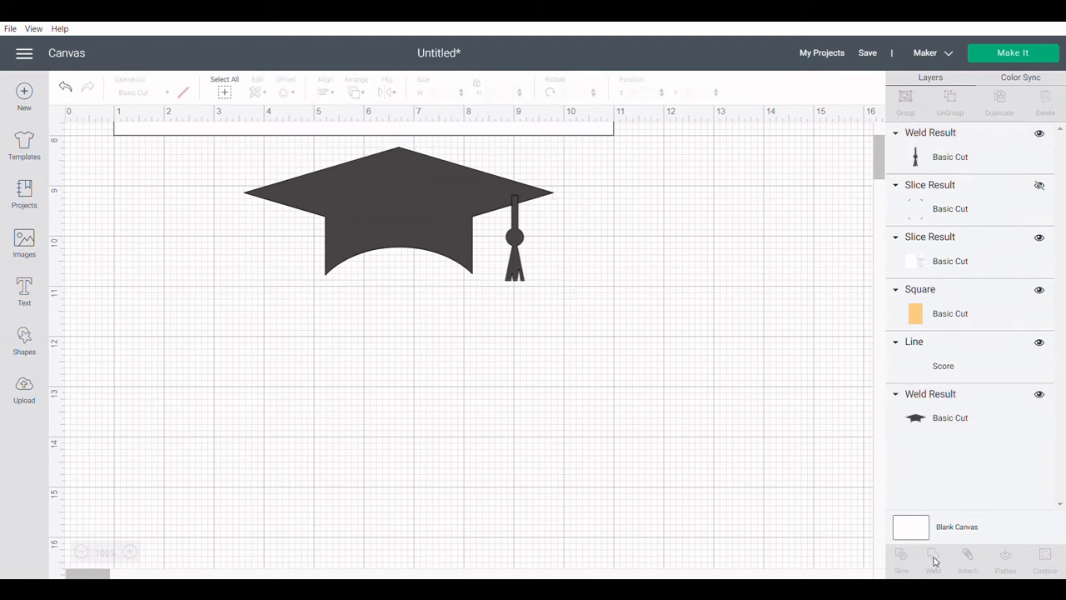
Move the finished cap to about x 3.855, y 10.803 inches and enlarge it to about 7.635 by 3.28 inches.
{"action": "left_click_drag", "start_coordinate": [422, 218], "coordinate": [435, 347]}
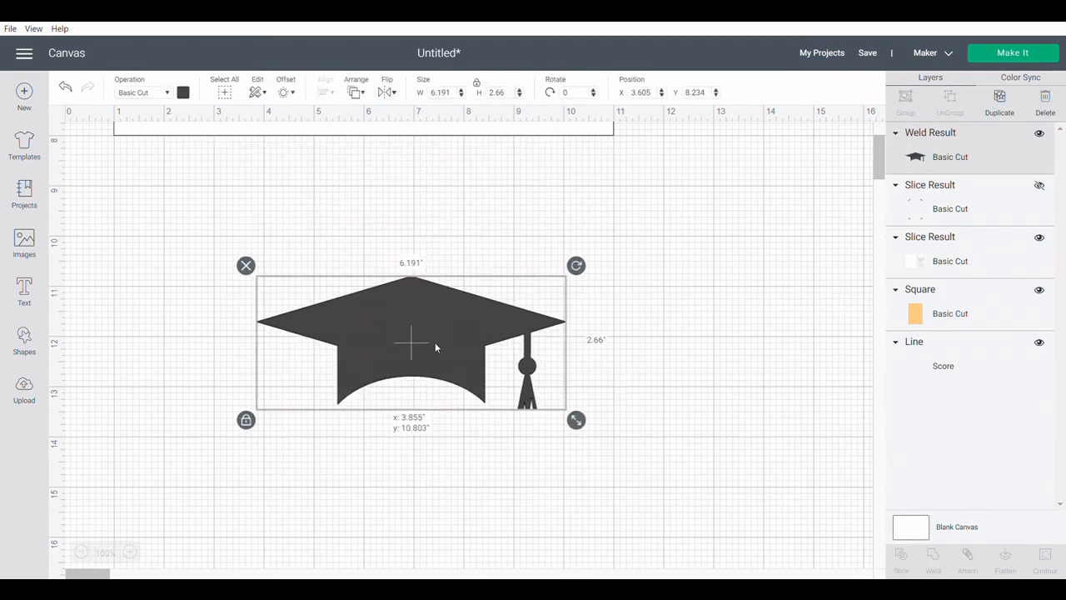
{"action": "left_click_drag", "start_coordinate": [576, 421], "coordinate": [651, 432]}
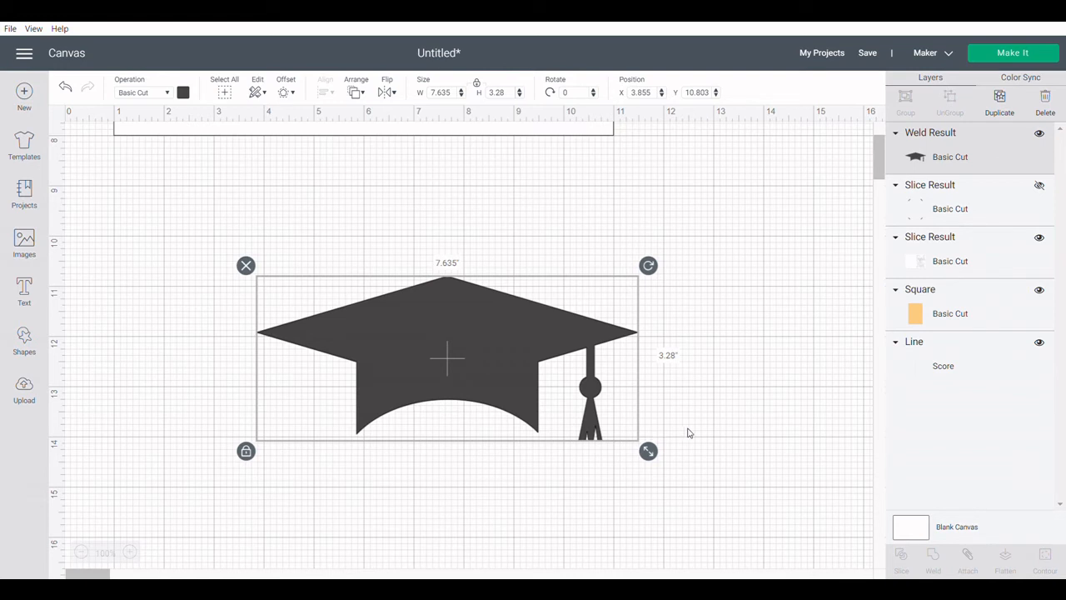
{"action": "left_click", "coordinate": [703, 405]}
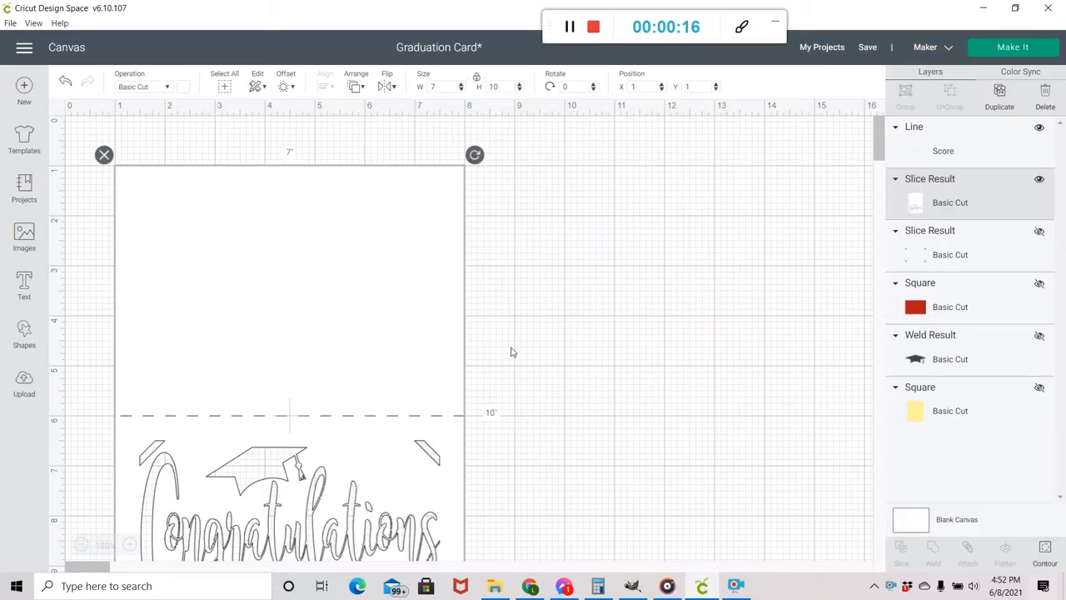
Flip the card piece with the Congratulations cutout vertically in the Graduation Card project.
{"action": "scroll", "coordinate": [511, 351], "scroll_direction": "down", "scroll_amount": 5}
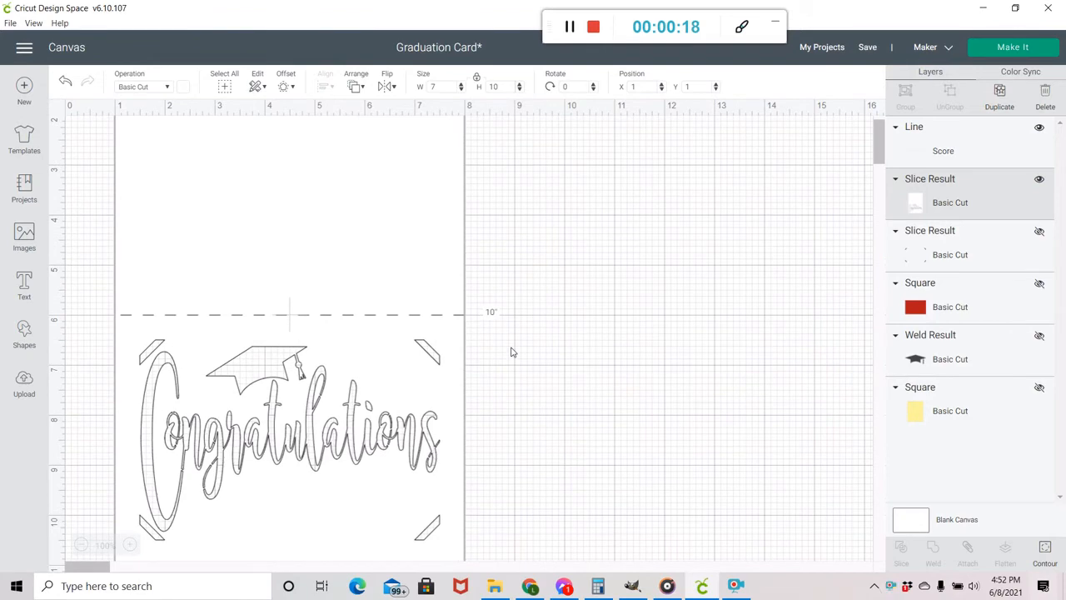
{"action": "left_click", "coordinate": [533, 400]}
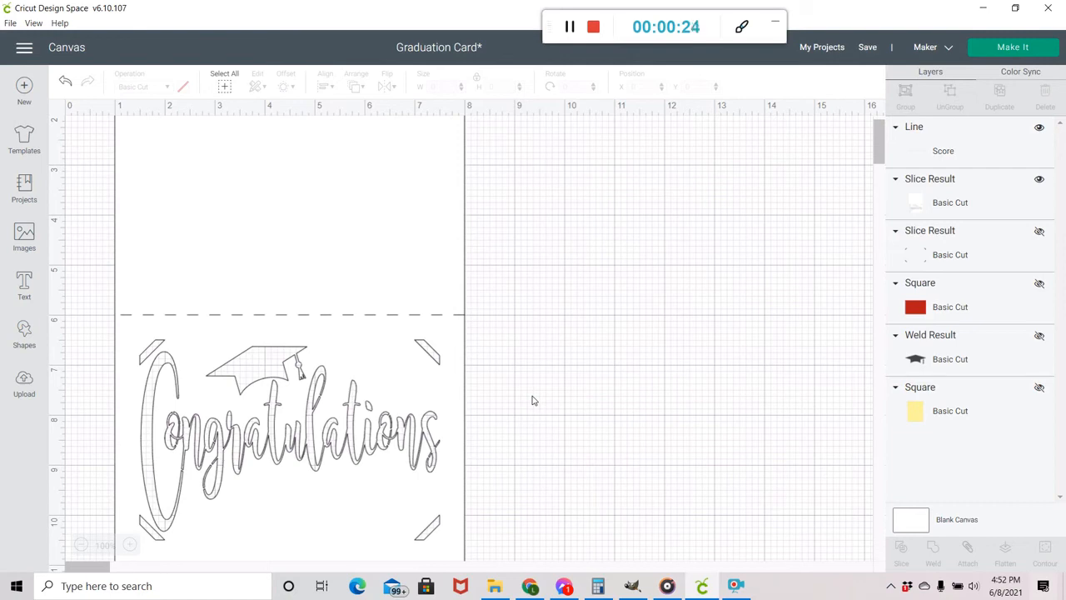
{"action": "left_click", "coordinate": [333, 237]}
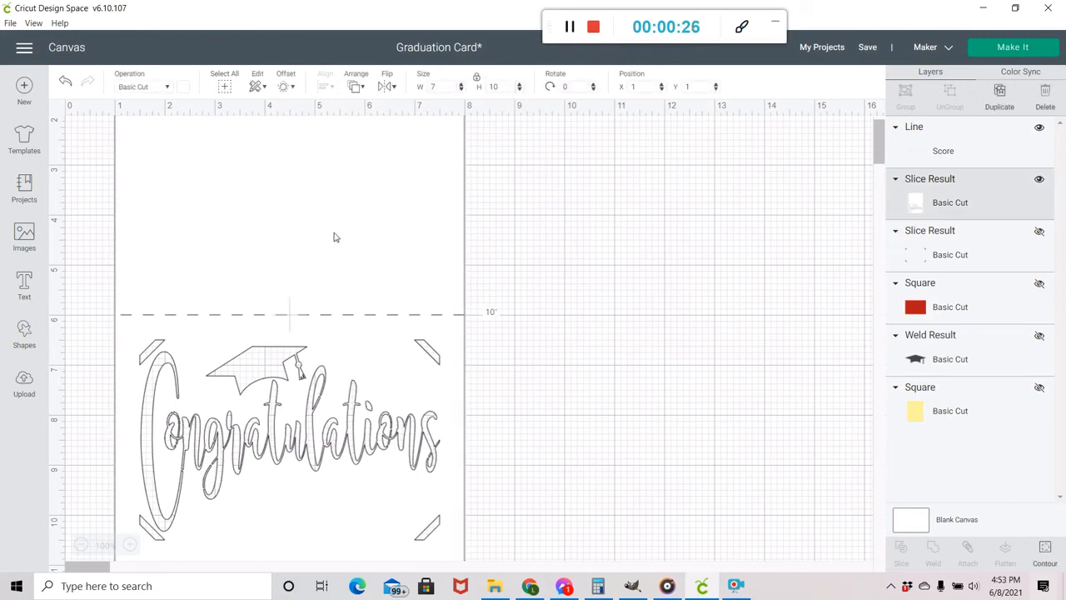
{"action": "left_click", "coordinate": [385, 83]}
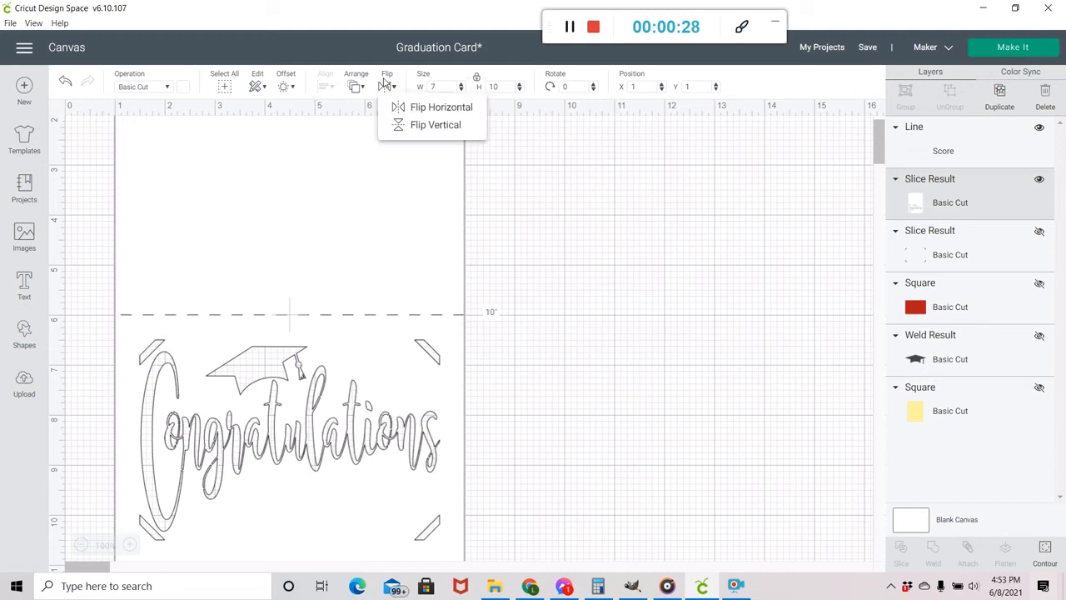
{"action": "left_click", "coordinate": [398, 126]}
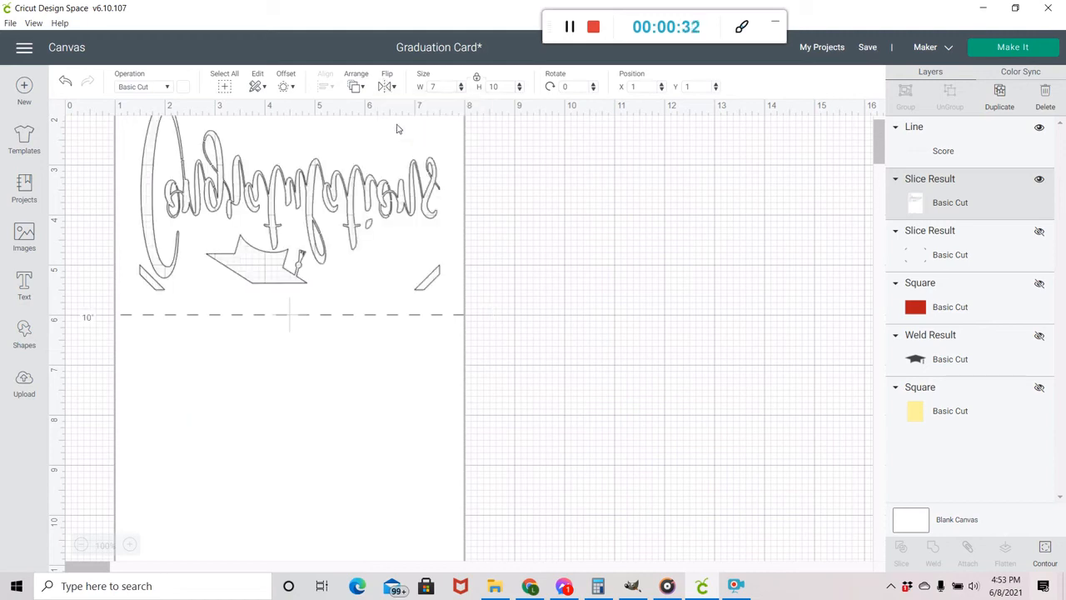
{"action": "left_click", "coordinate": [586, 313]}
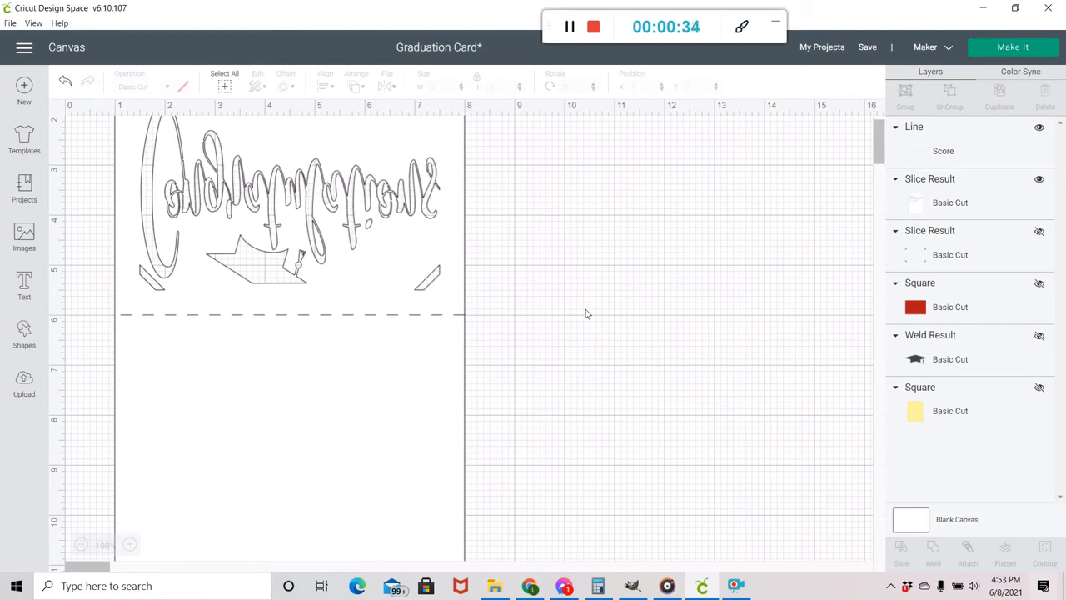
Add a text box to the canvas and set its font to Algerian.
{"action": "scroll", "coordinate": [585, 313], "scroll_direction": "down", "scroll_amount": 3}
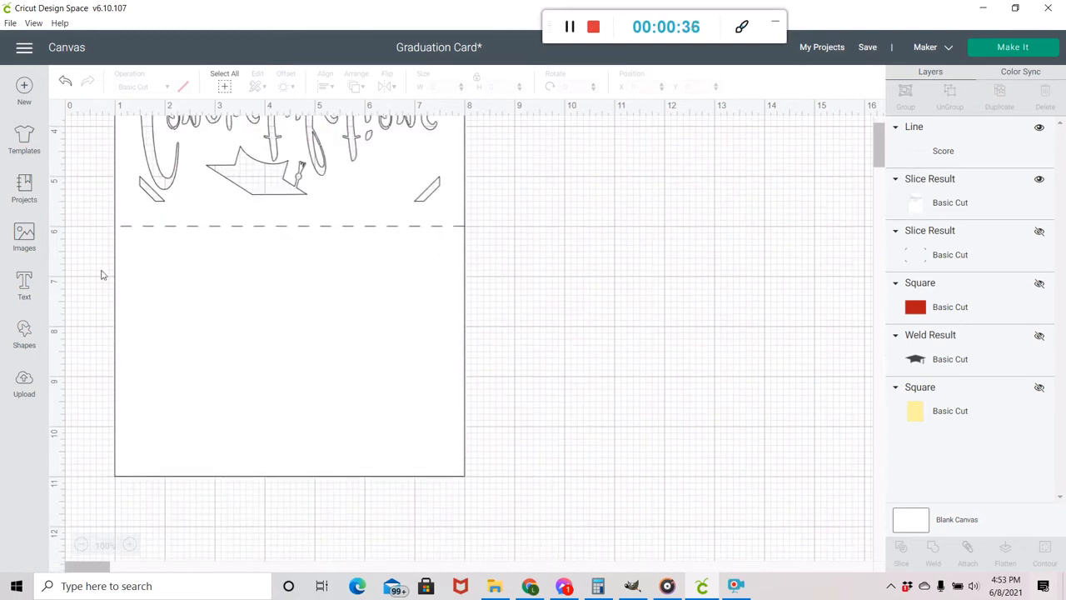
{"action": "left_click", "coordinate": [25, 283]}
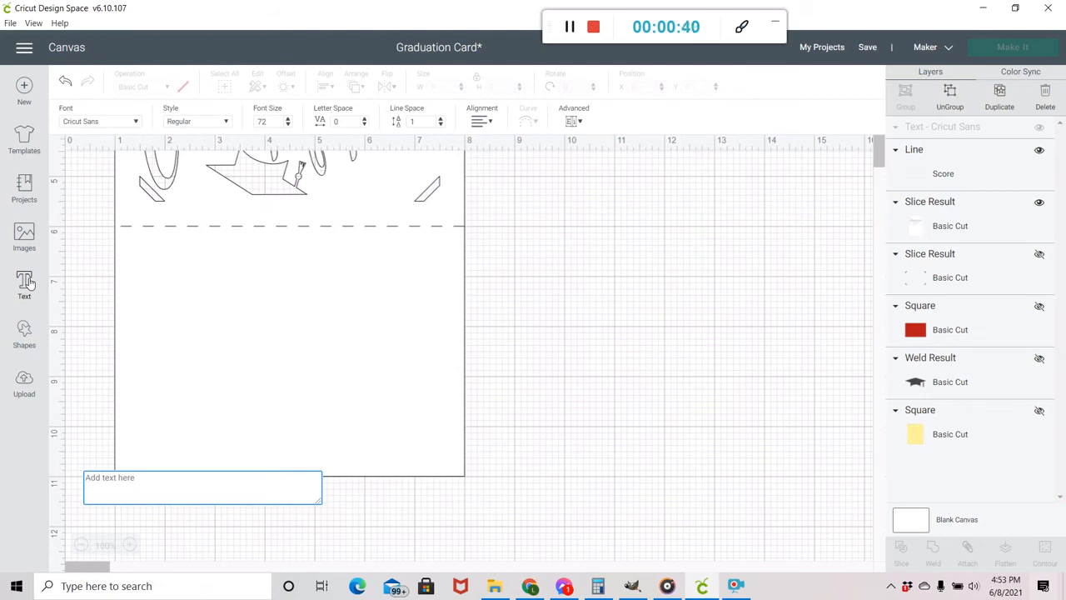
{"action": "left_click", "coordinate": [83, 123]}
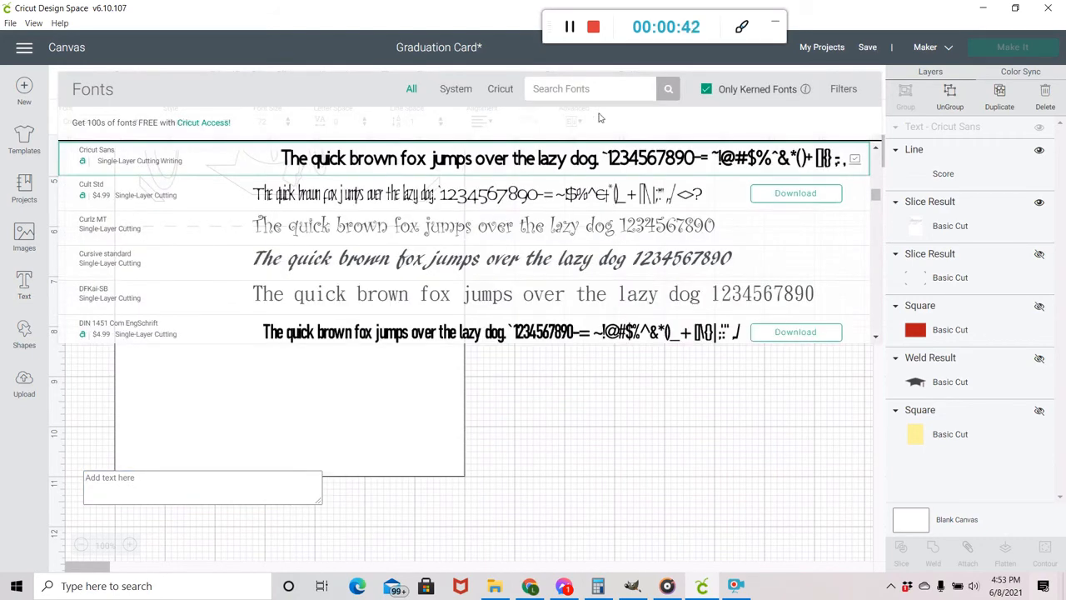
{"action": "left_click", "coordinate": [578, 88]}
{"action": "type", "text": "algerian"}
{"action": "key", "text": "Return"}
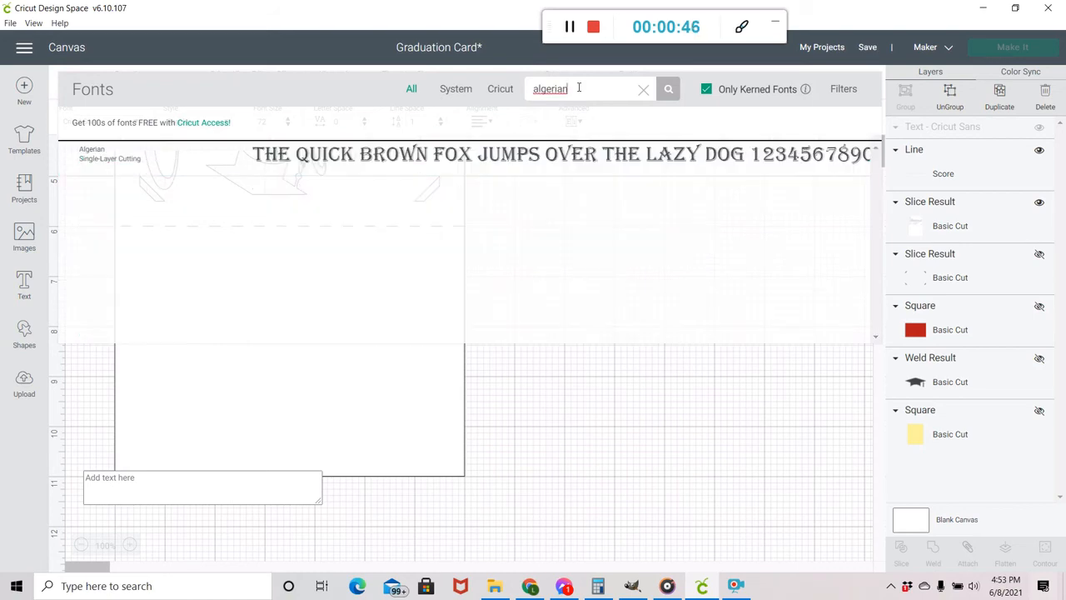
{"action": "left_click", "coordinate": [557, 157]}
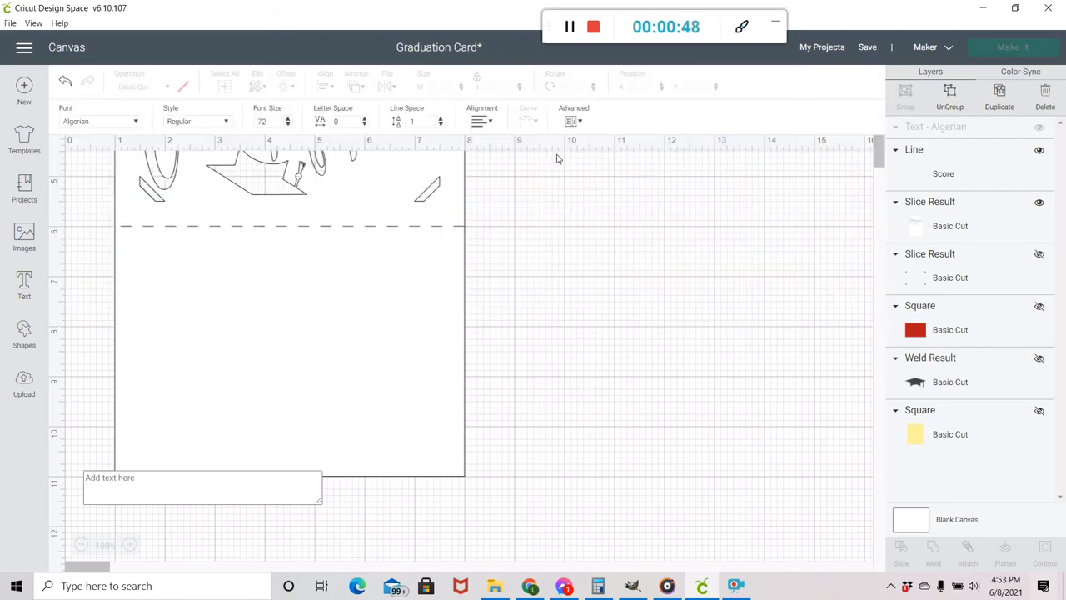
Enter CONGRATULATIONS in the new text box and set its font size to 20.
{"action": "left_click", "coordinate": [138, 477]}
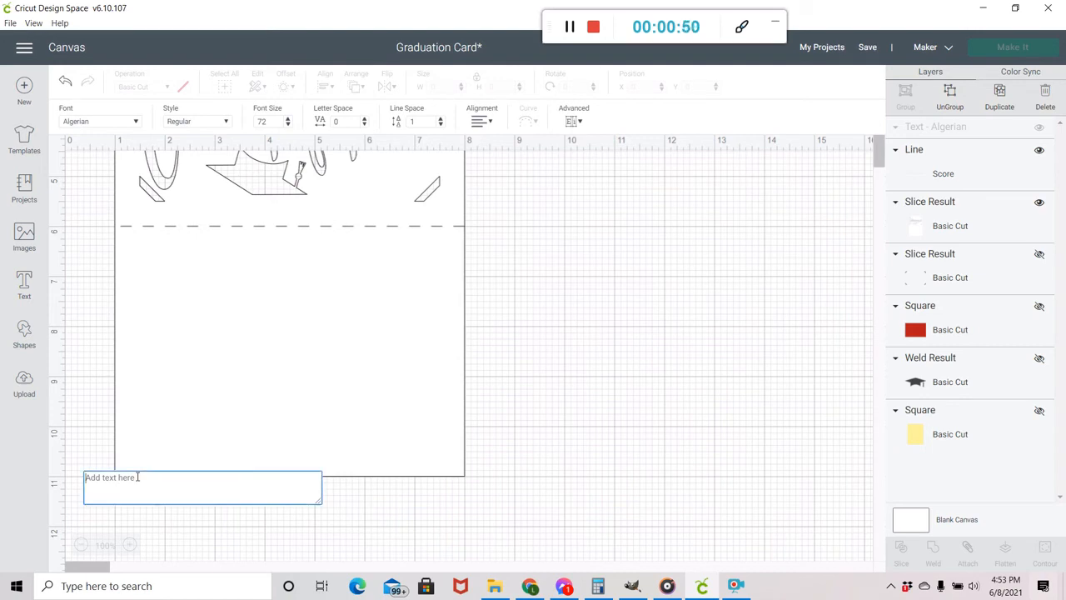
{"action": "type", "text": "CONG"}
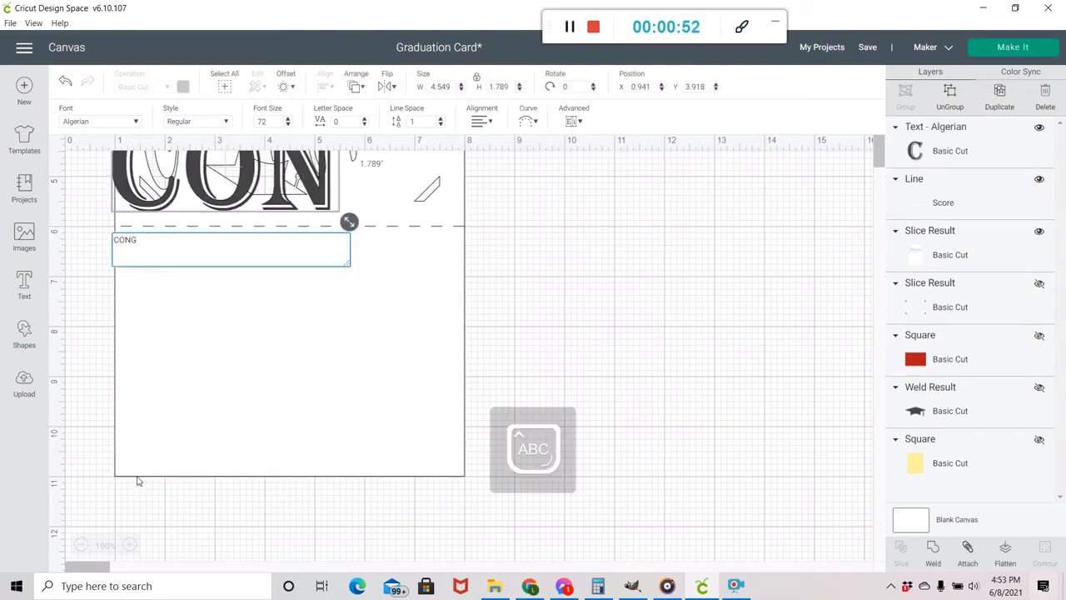
{"action": "type", "text": "RATULATIONS"}
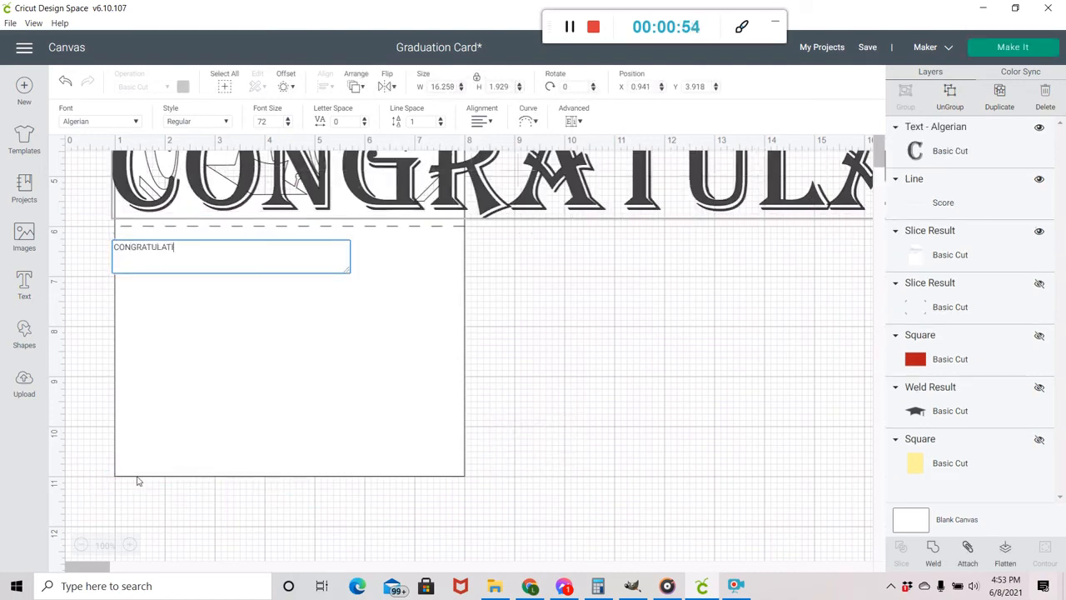
{"action": "double_click", "coordinate": [260, 123]}
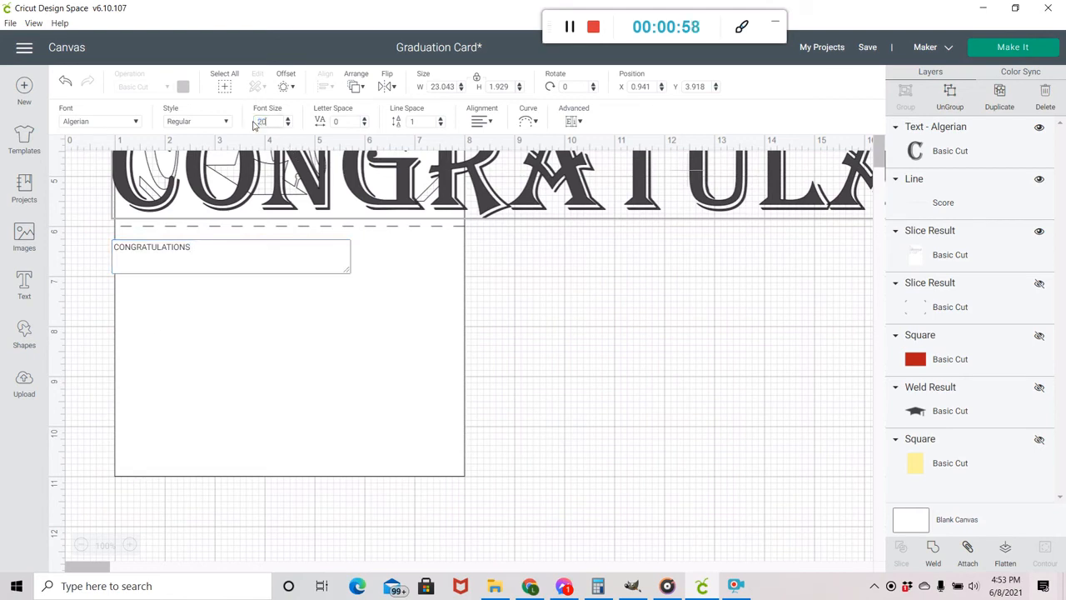
{"action": "key", "text": "Return"}
{"action": "left_click", "coordinate": [628, 300]}
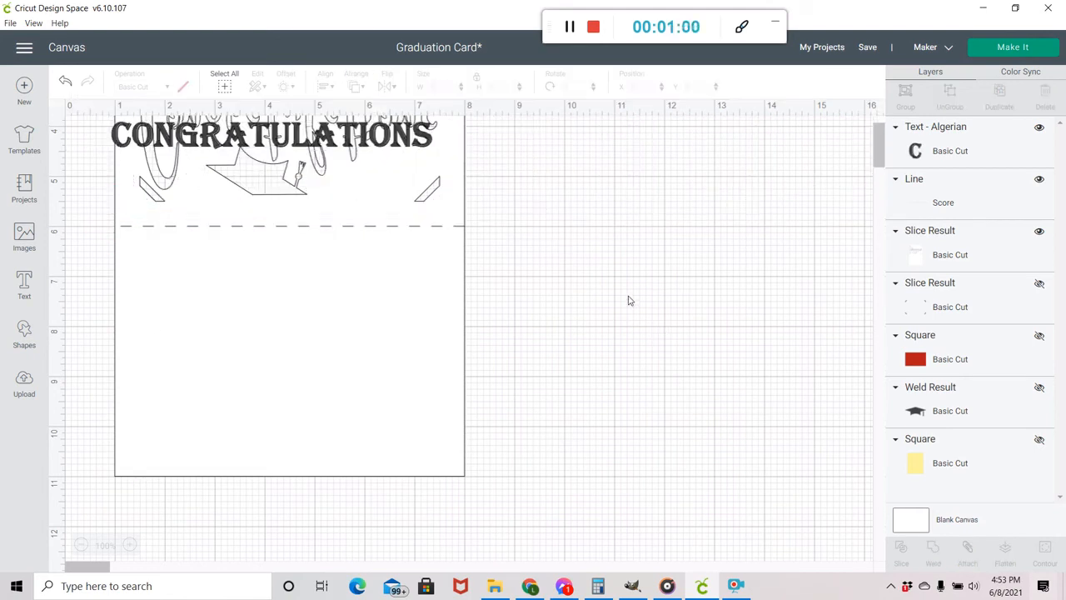
Place the CONGRATULATIONS text below the score line at about x 1.843, y 6.668 inches and set its width to 4 inches.
{"action": "left_click_drag", "start_coordinate": [406, 143], "coordinate": [392, 289]}
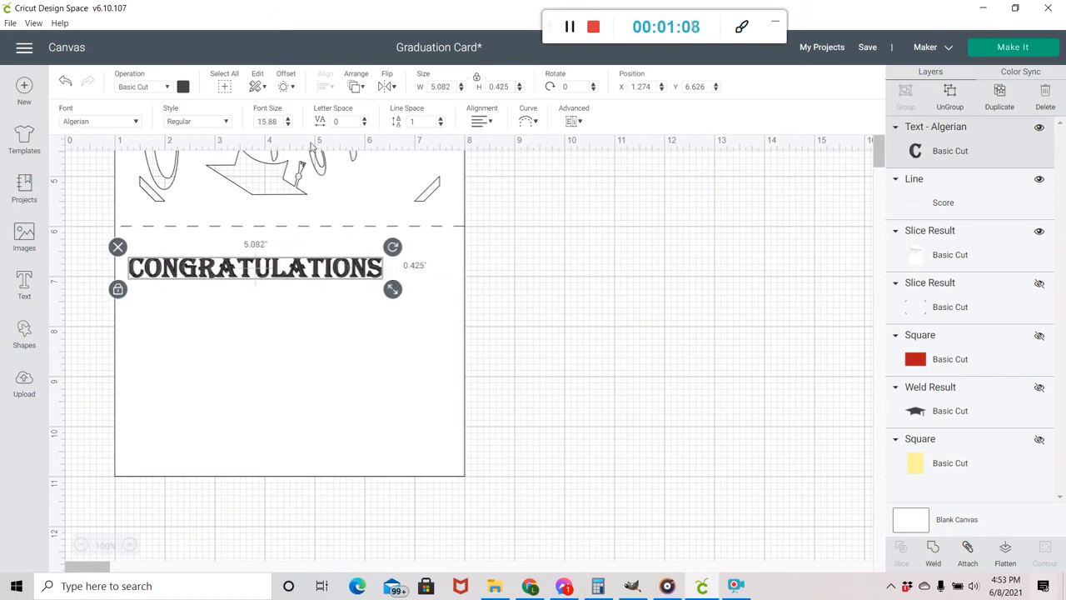
{"action": "left_click_drag", "start_coordinate": [316, 280], "coordinate": [343, 283]}
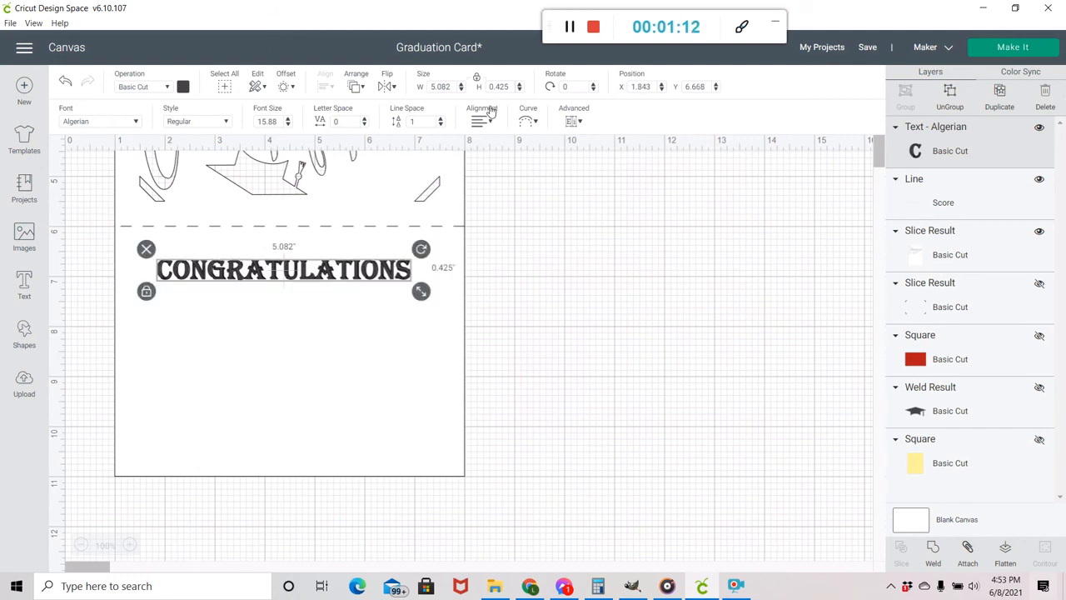
{"action": "left_click", "coordinate": [441, 87]}
{"action": "type", "text": "4"}
{"action": "key", "text": "Return"}
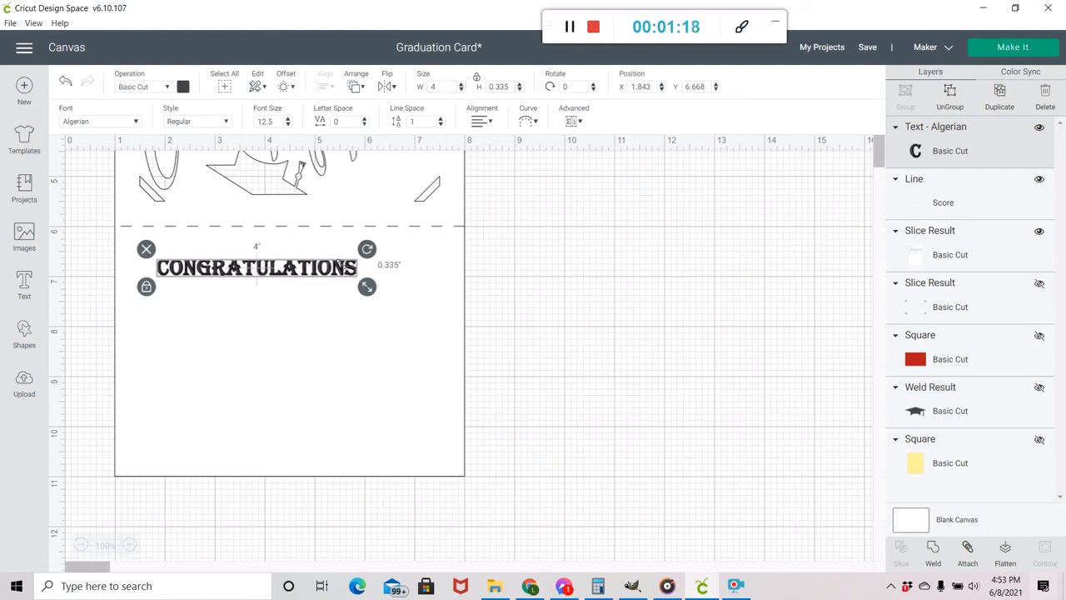
Add an exclamation mark to the end of the CONGRATULATIONS text.
{"action": "left_click", "coordinate": [393, 363]}
{"action": "double_click", "coordinate": [333, 272]}
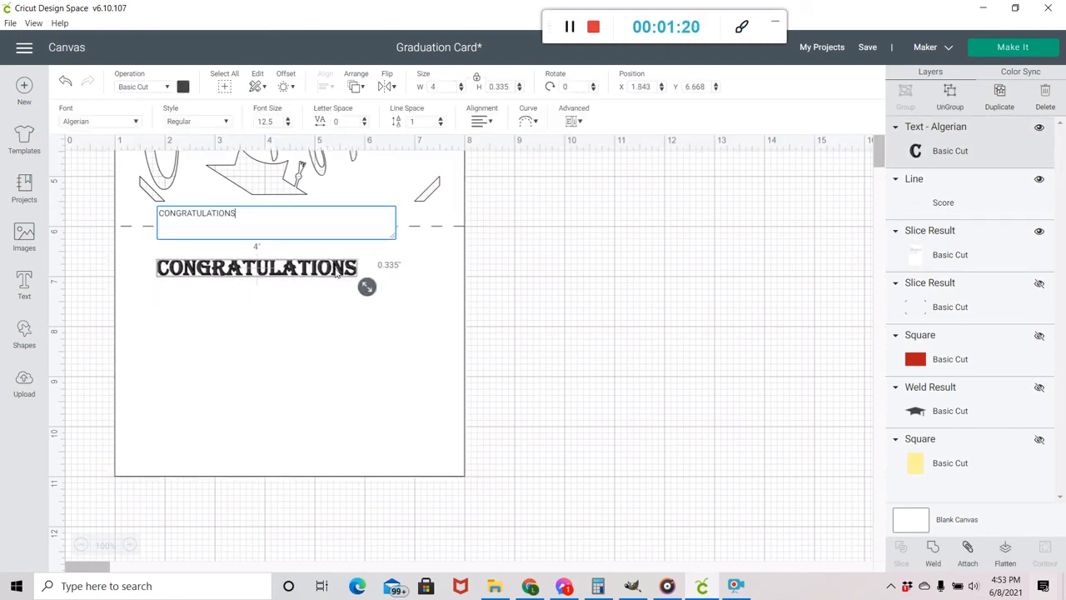
{"action": "type", "text": "!"}
{"action": "left_click", "coordinate": [265, 302]}
{"action": "left_click", "coordinate": [324, 271]}
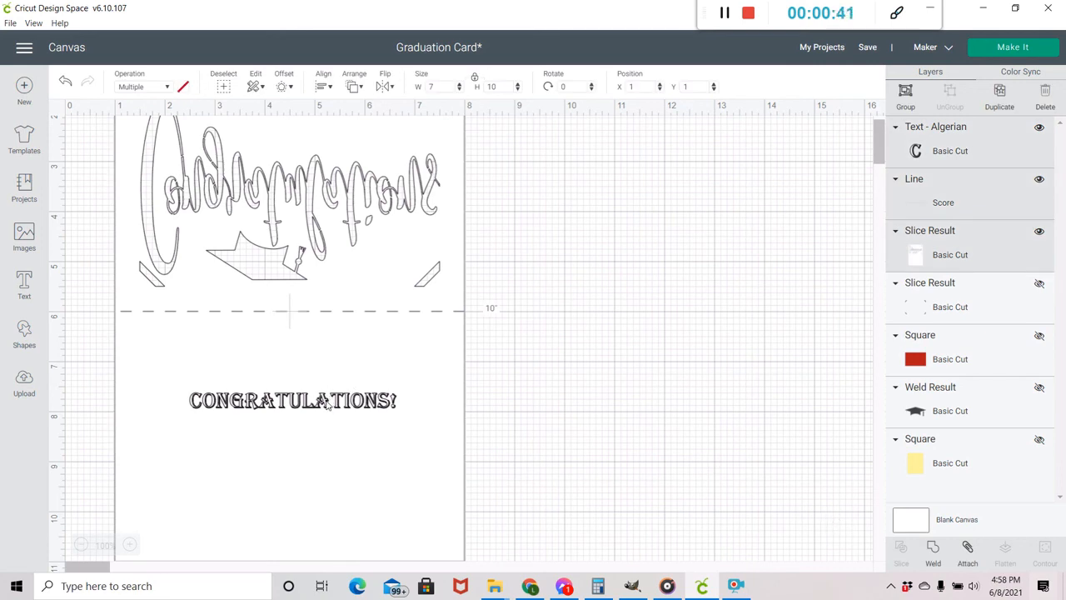
Change the CONGRATULATIONS! text's operation to Pen with a black Glitter Gel (0.8mm) pen.
{"action": "left_click", "coordinate": [639, 427]}
{"action": "left_click", "coordinate": [305, 400]}
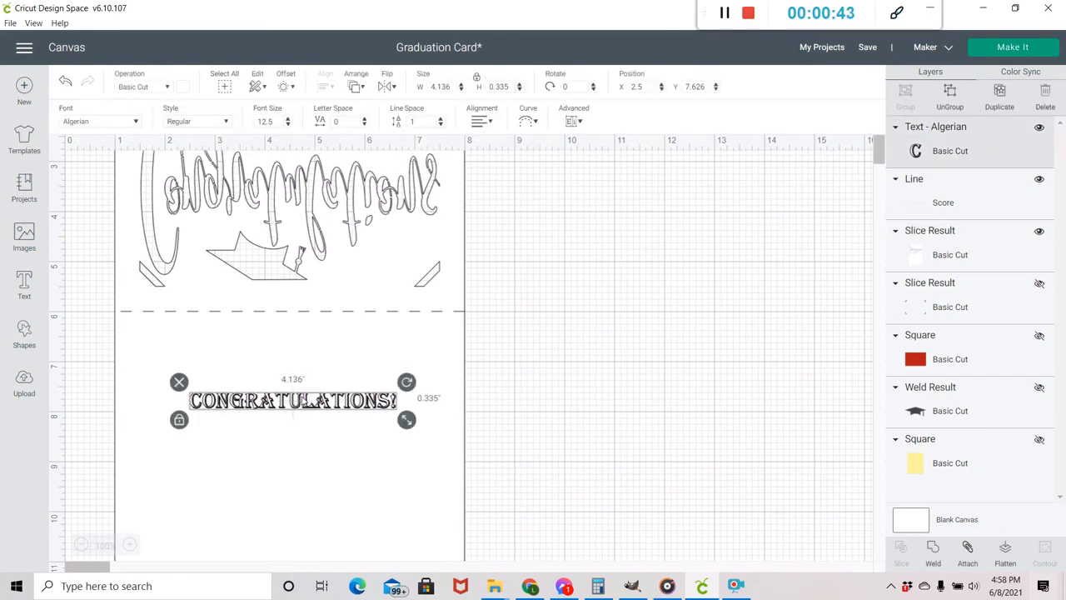
{"action": "left_click", "coordinate": [141, 88]}
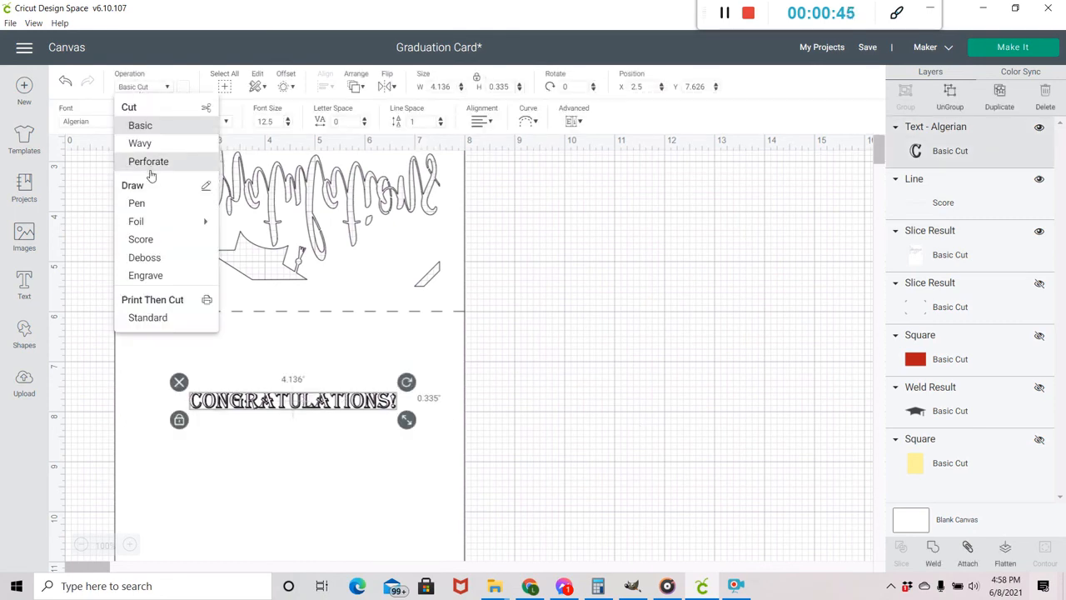
{"action": "left_click", "coordinate": [147, 206]}
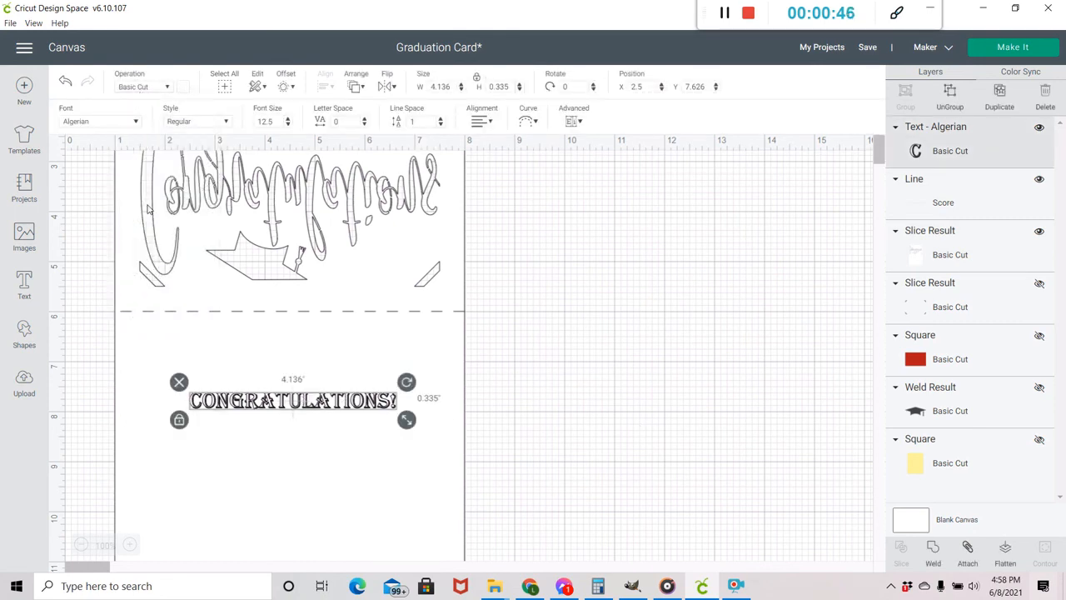
{"action": "left_click", "coordinate": [183, 87]}
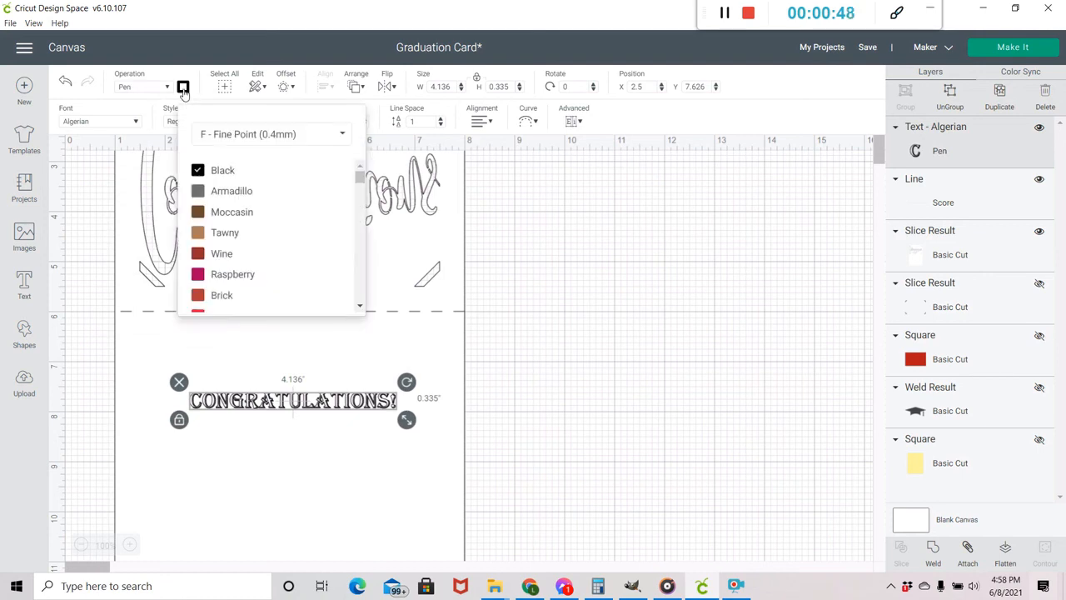
{"action": "left_click", "coordinate": [219, 136]}
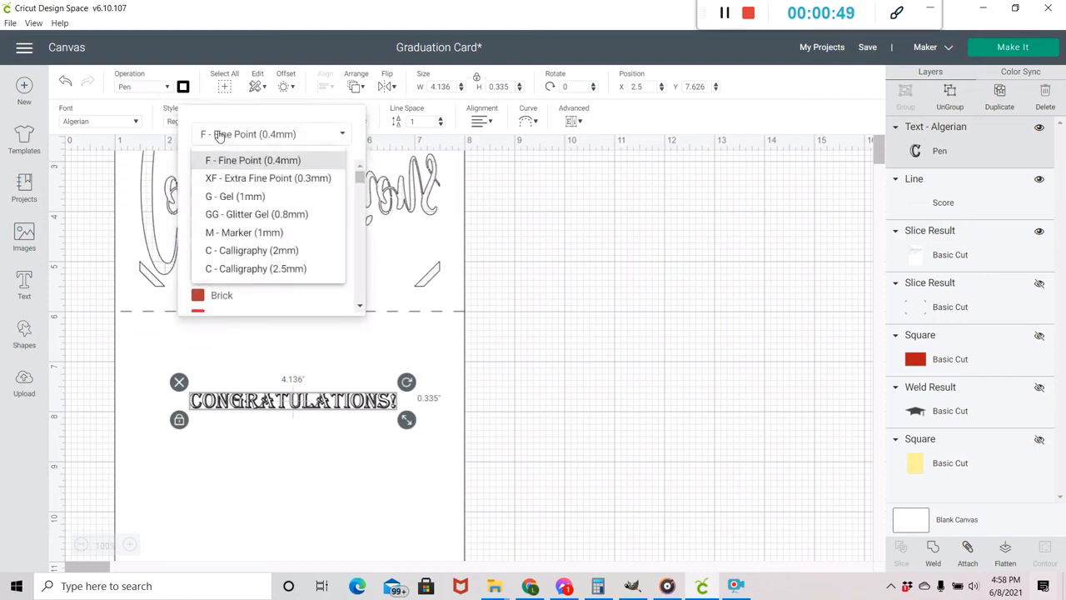
{"action": "left_click", "coordinate": [232, 214]}
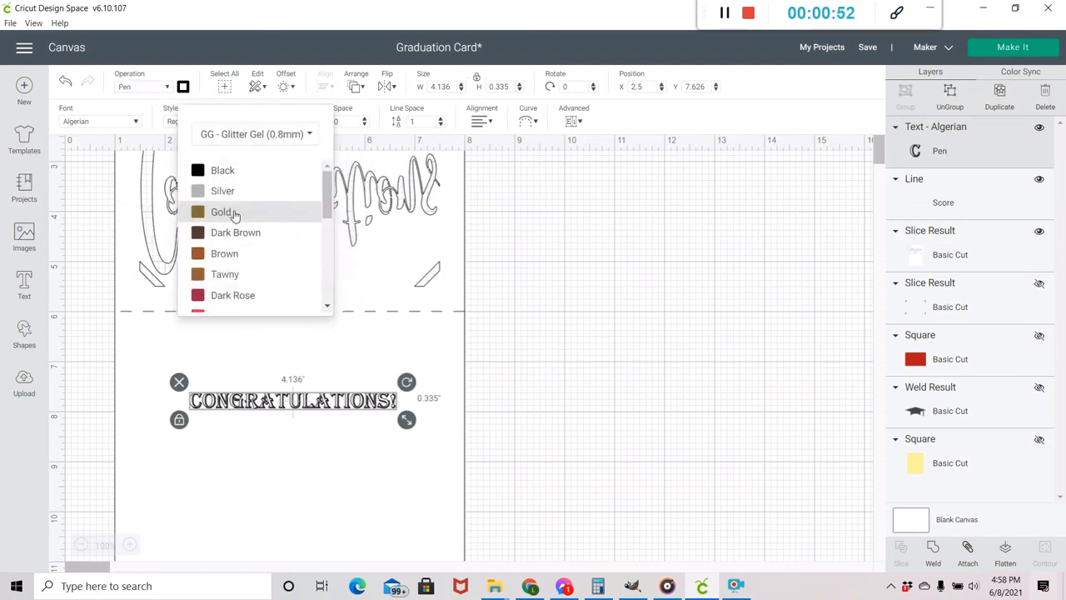
{"action": "left_click", "coordinate": [225, 173]}
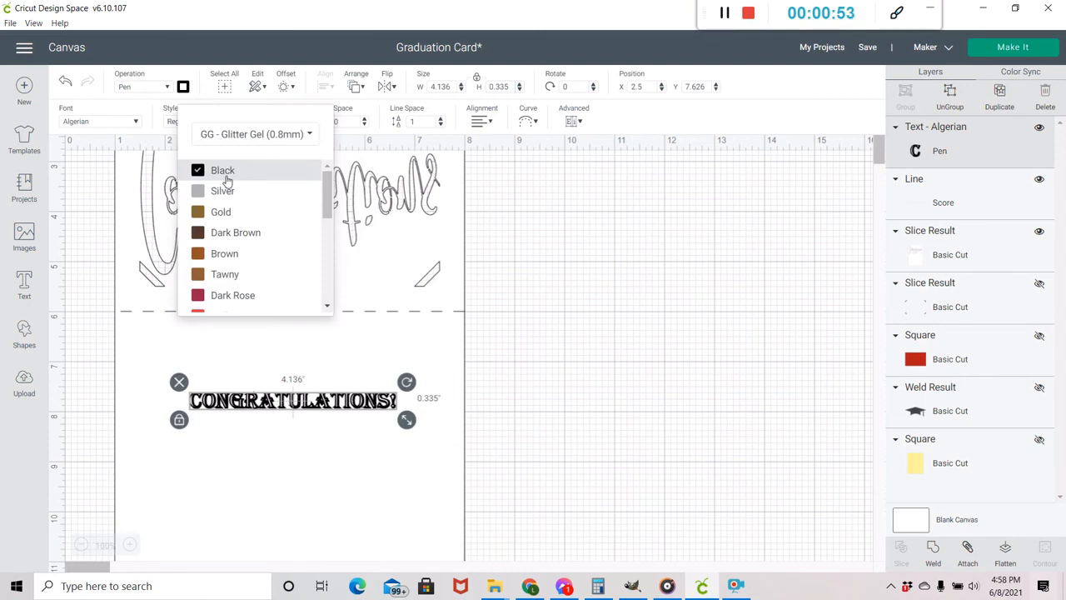
{"action": "left_click", "coordinate": [536, 297]}
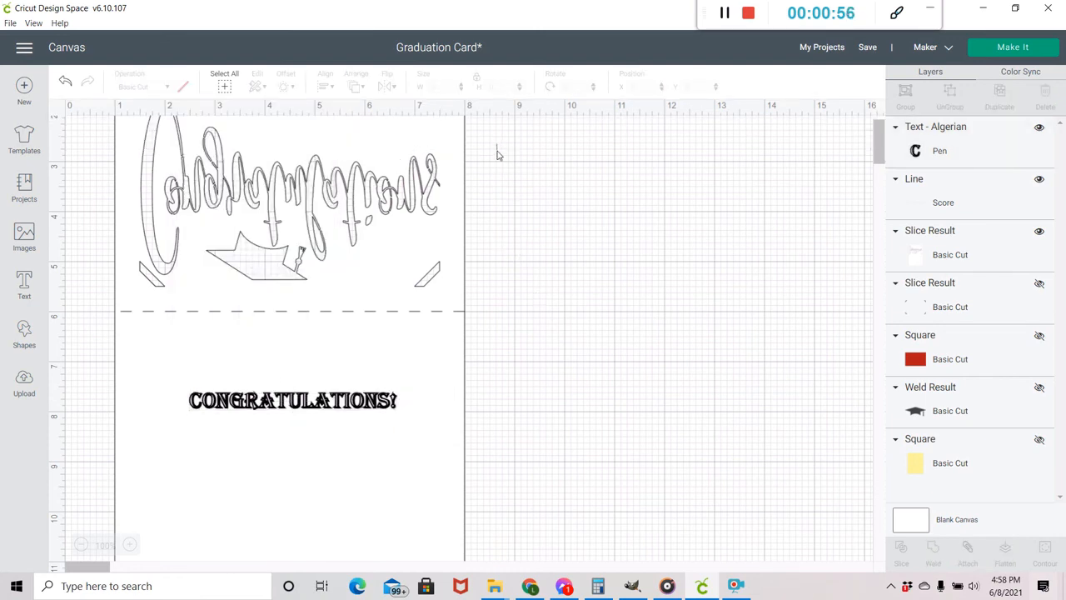
Attach the text, score line and card piece together, and send the card to the mat preview.
{"action": "left_click_drag", "start_coordinate": [497, 144], "coordinate": [89, 506]}
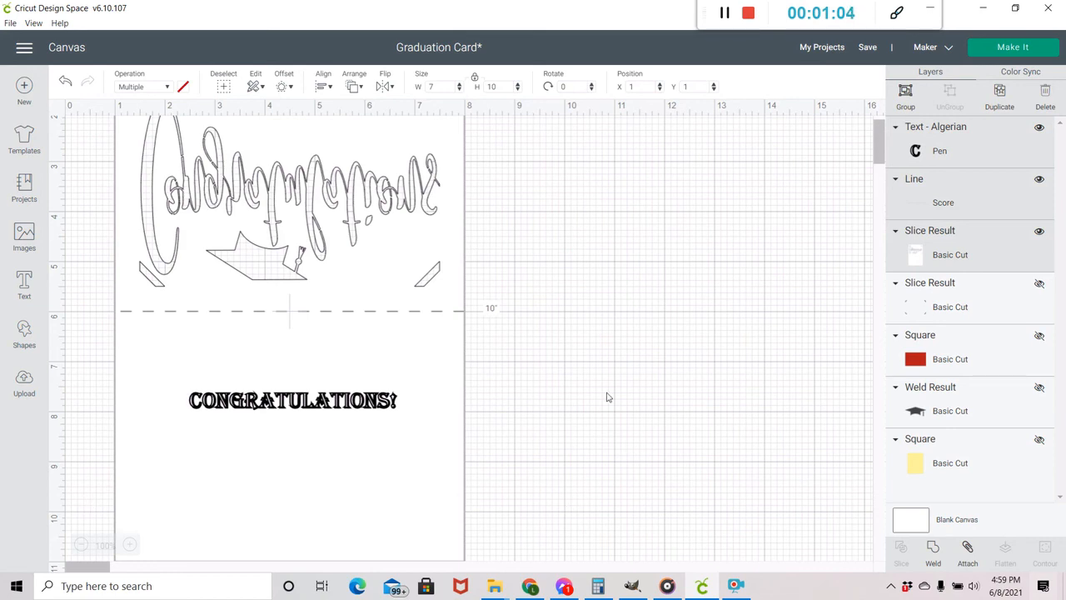
{"action": "left_click", "coordinate": [968, 550]}
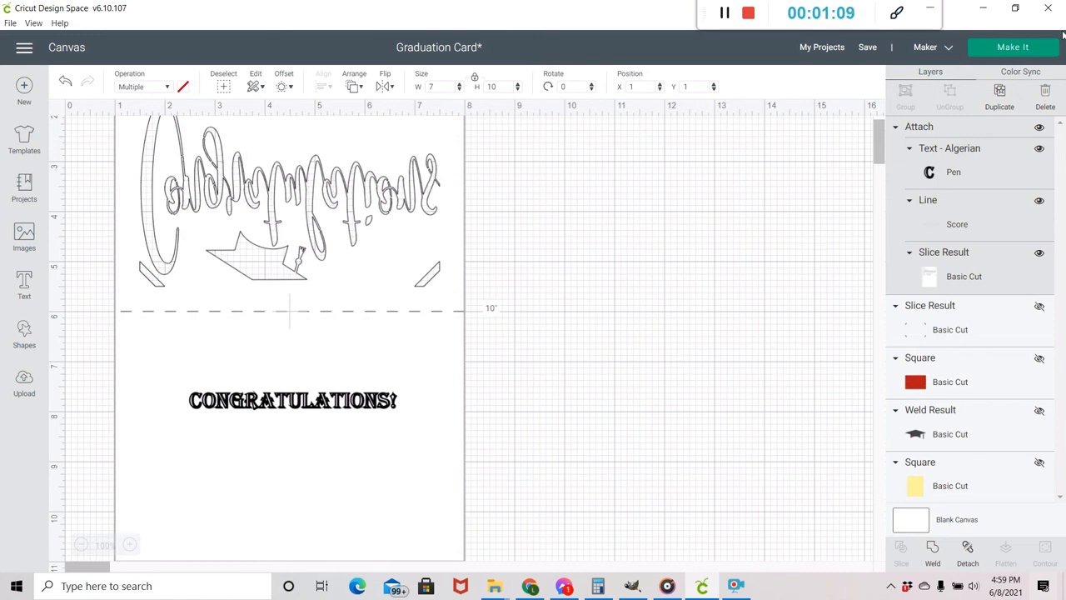
{"action": "left_click", "coordinate": [1004, 48]}
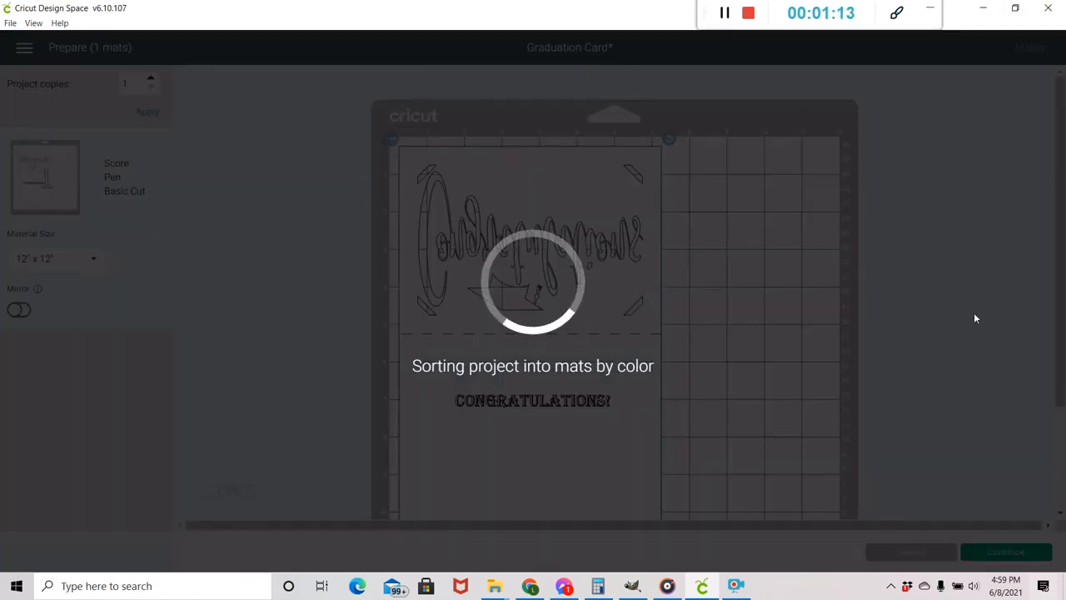
{"action": "scroll", "coordinate": [934, 329], "scroll_direction": "down", "scroll_amount": 3}
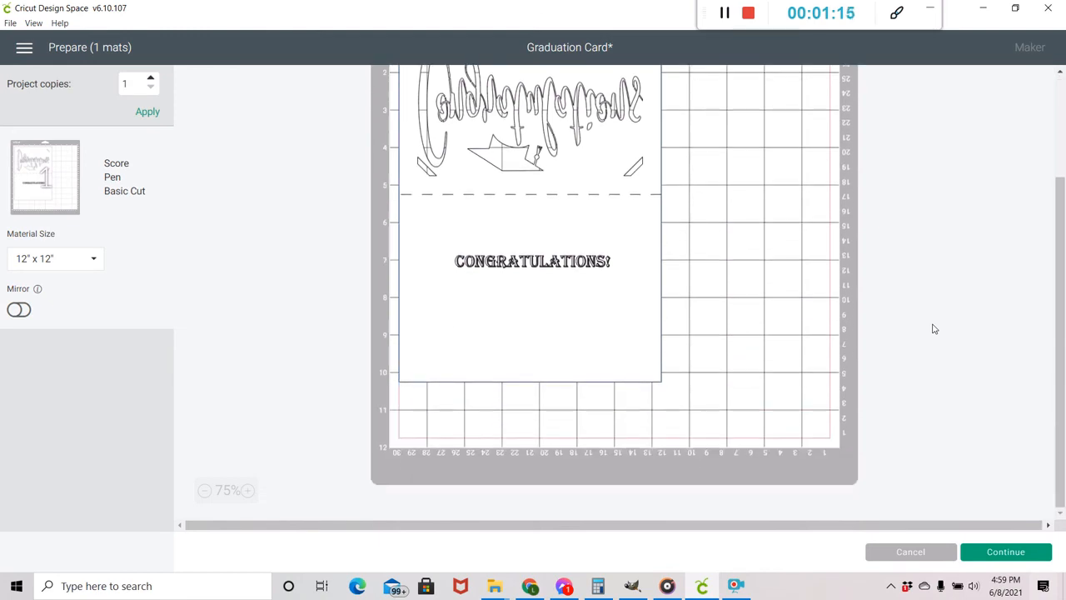
{"action": "scroll", "coordinate": [934, 329], "scroll_direction": "up", "scroll_amount": 3}
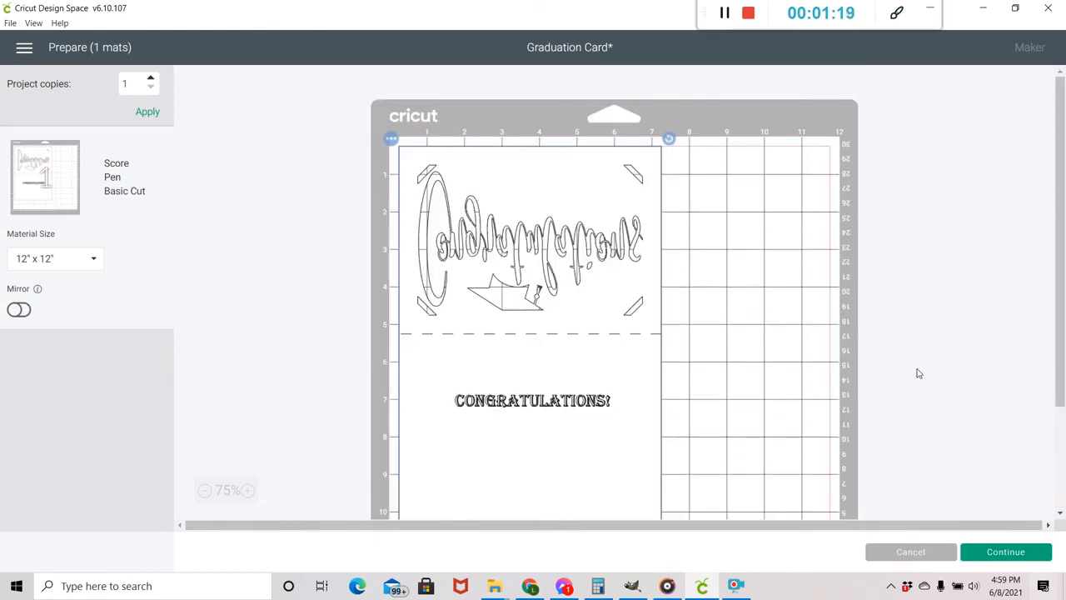
{"action": "scroll", "coordinate": [919, 373], "scroll_direction": "down", "scroll_amount": 3}
{"action": "scroll", "coordinate": [919, 373], "scroll_direction": "up", "scroll_amount": 2}
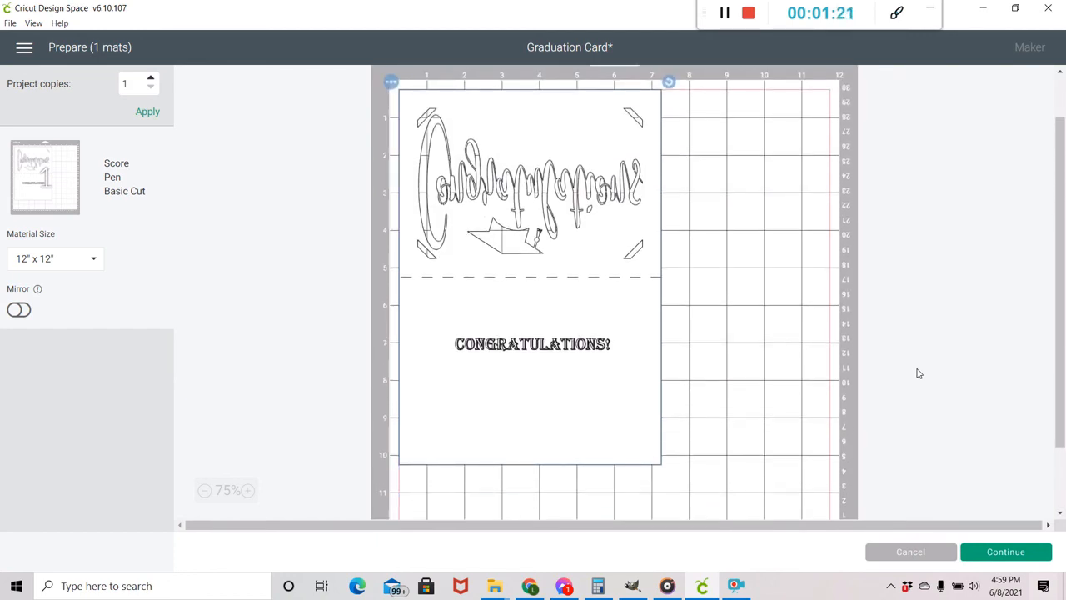